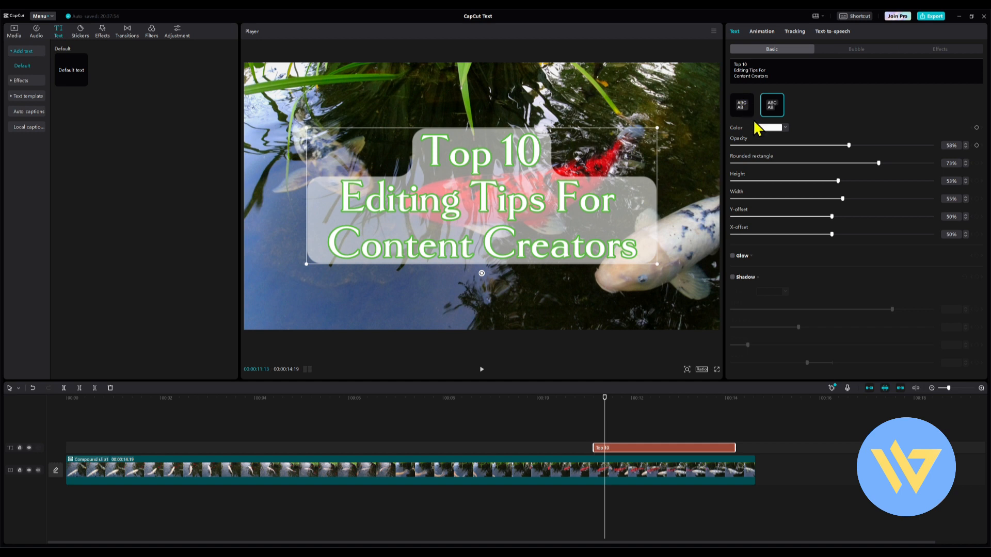
- Turn off the background behind the title text
scroll(745, 110, up, 1)
click(732, 108)
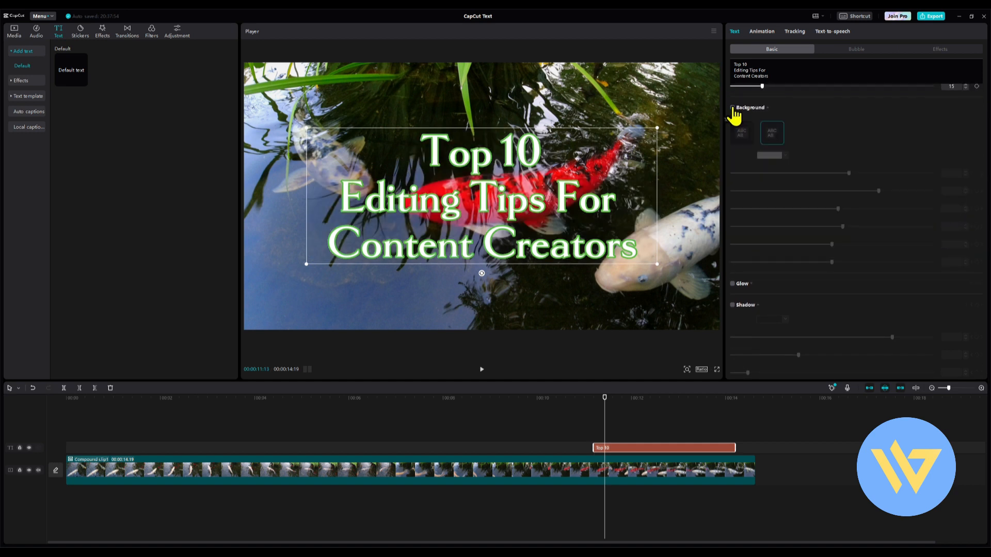
- Try a green glow on the title, adjusting its intensity and range, and switch the glow off again
click(732, 284)
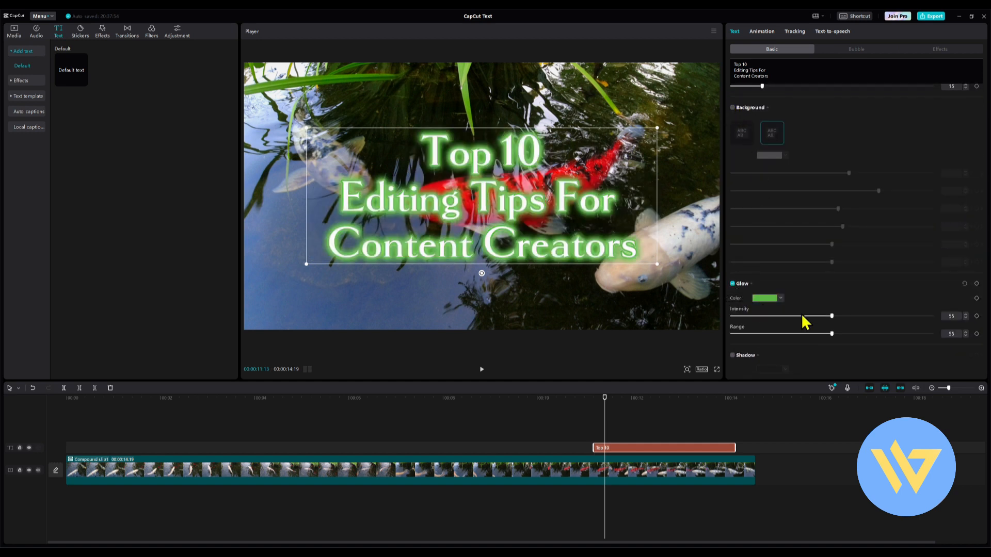
drag(831, 316, 770, 334)
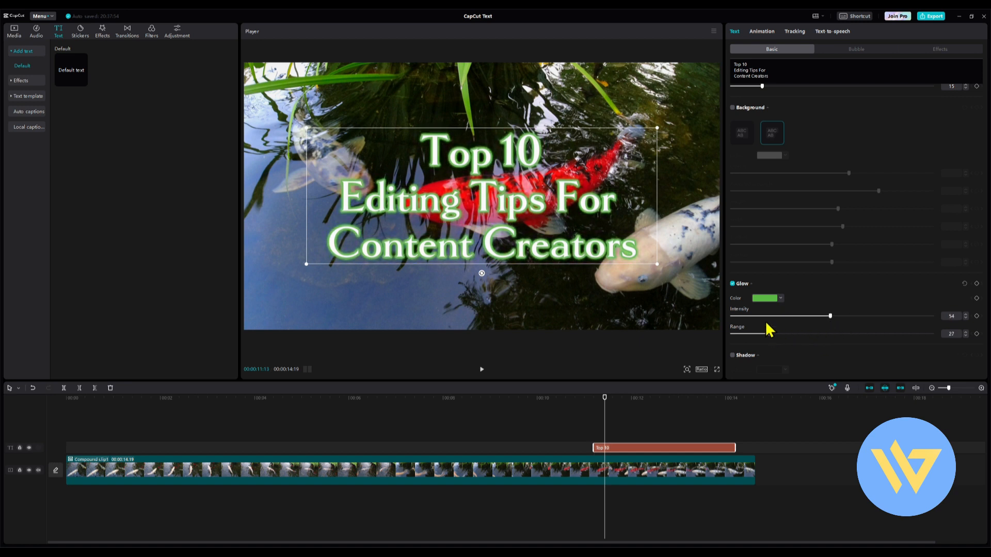
click(732, 284)
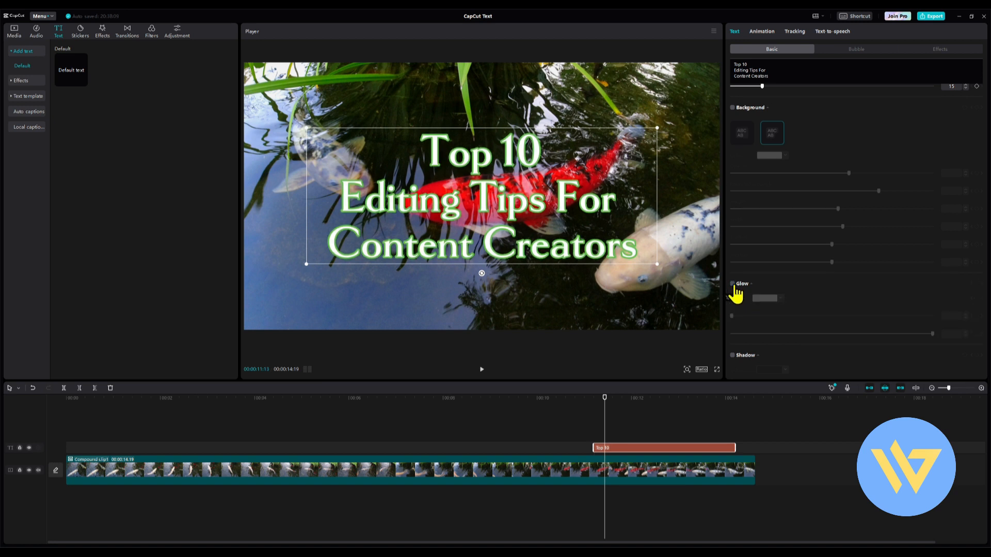
- Enable the title's shadow, try a red shadow colour and settle on near-black
scroll(736, 289, down, 3)
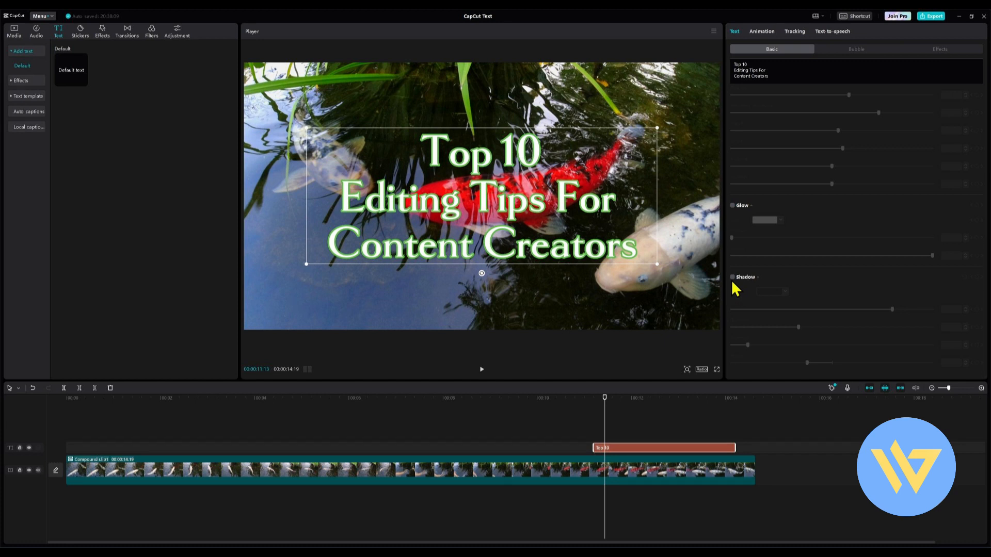
click(733, 277)
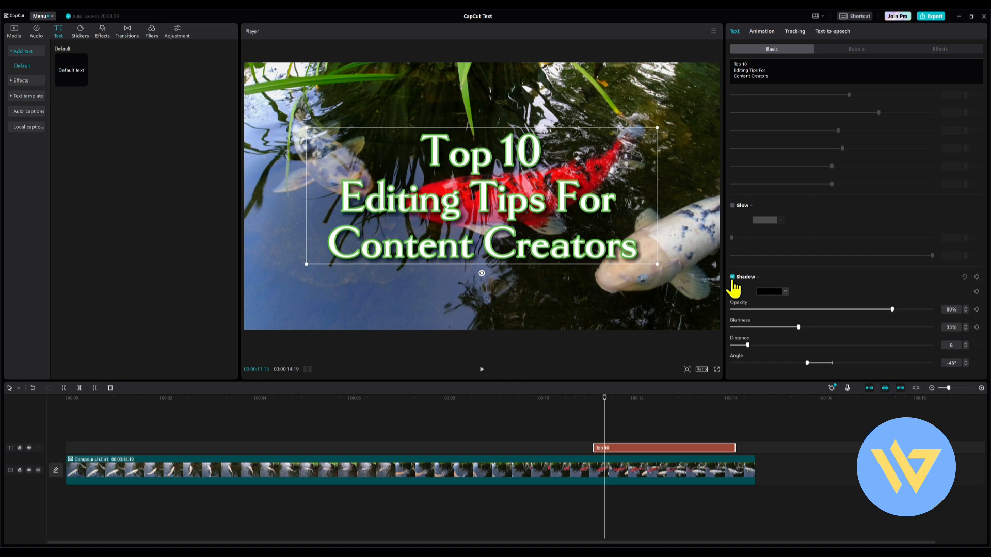
click(784, 292)
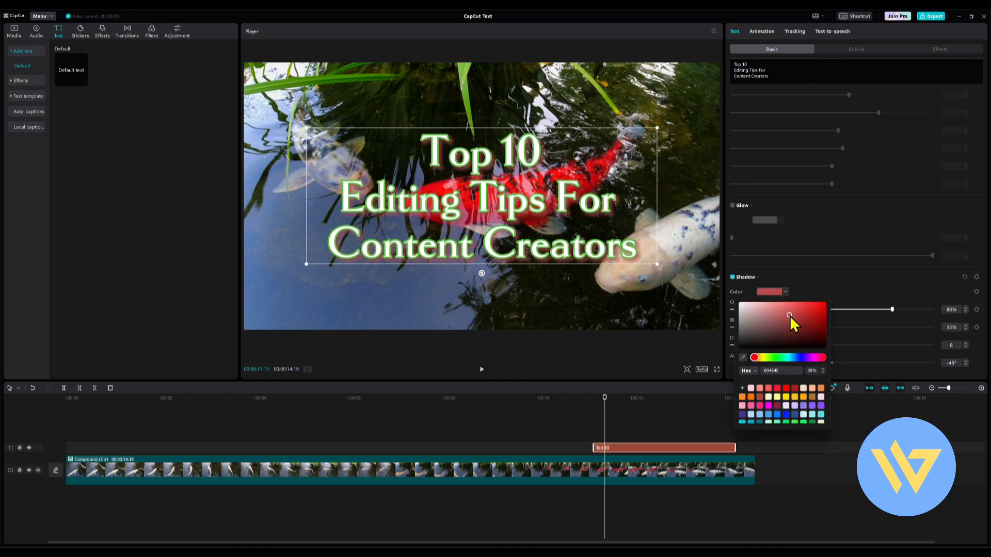
drag(789, 315, 742, 347)
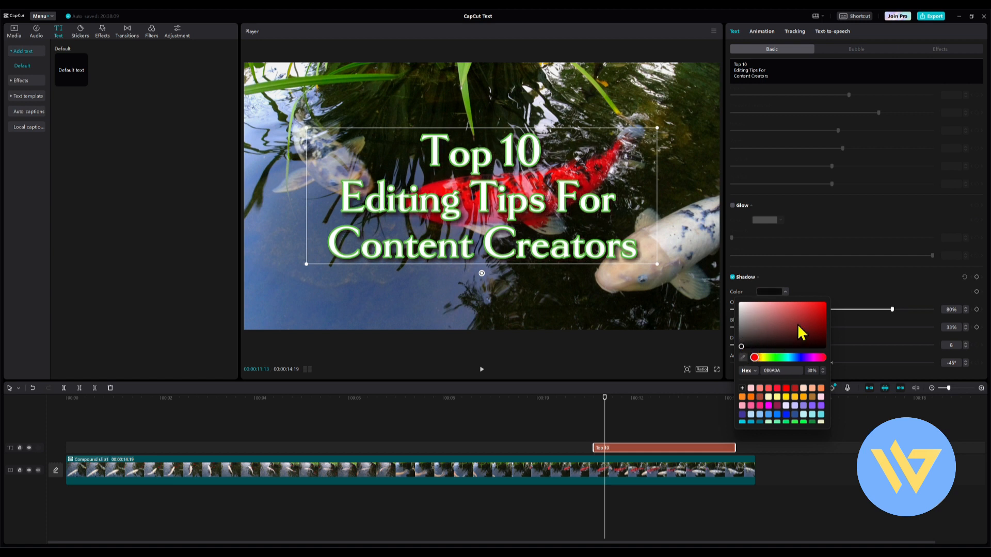
click(825, 303)
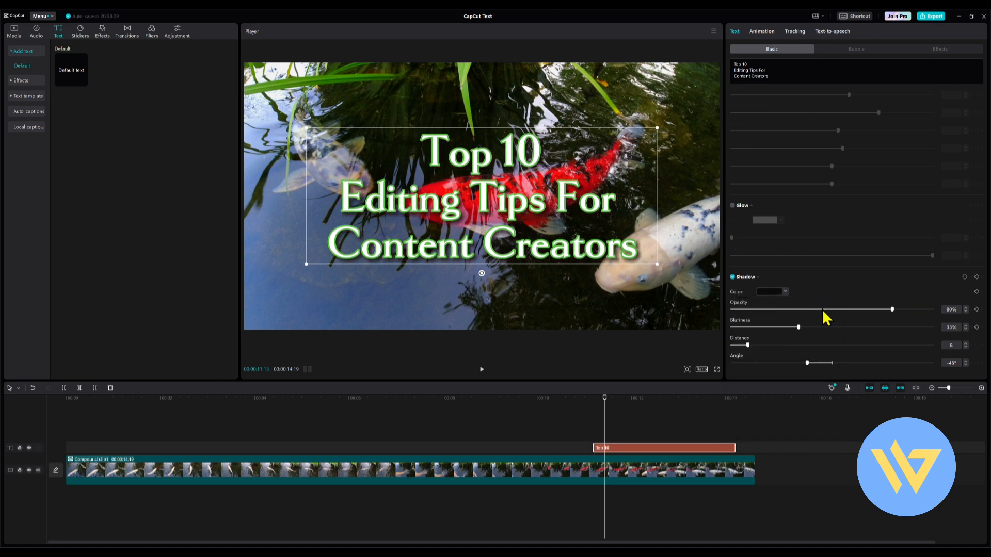
- Try the title lower left in the frame with shadow opacity 92%, blurriness 40%, distance 21 and angle -29°
mouse_move(823, 309)
mouse_down()
mouse_move(859, 310)
mouse_move(814, 310)
mouse_up()
drag(537, 204, 465, 269)
drag(812, 309, 915, 310)
drag(798, 327, 824, 328)
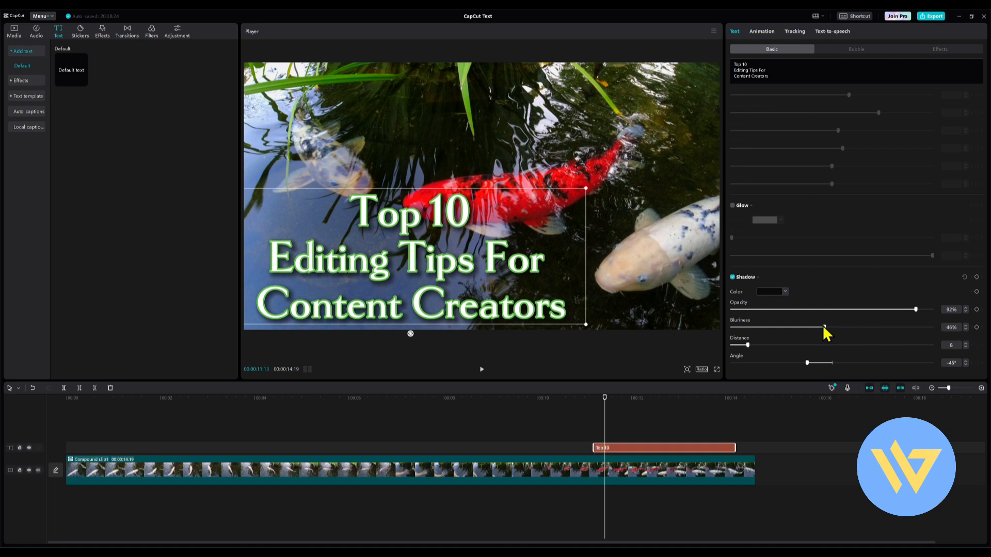
drag(747, 345, 815, 363)
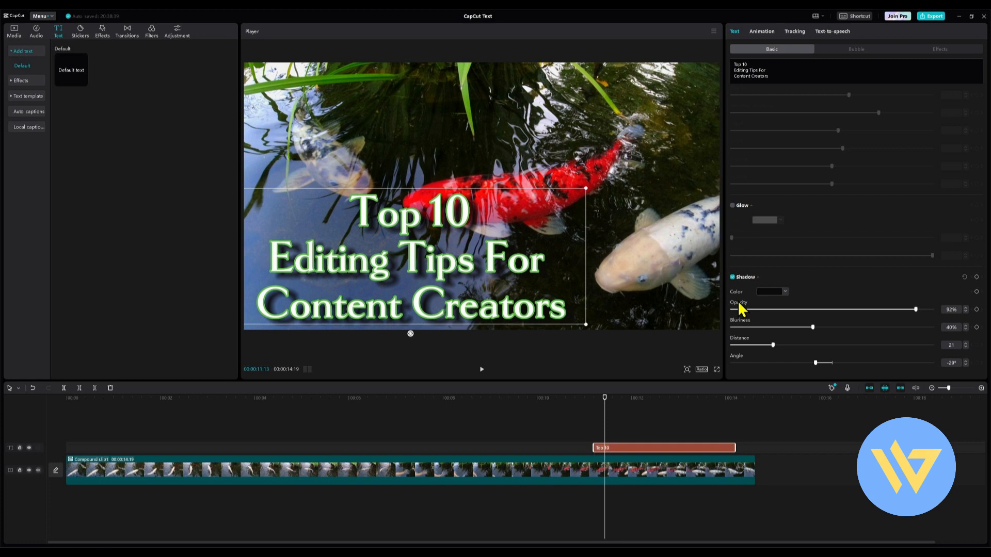
- Restore the shadow to 80% opacity, 33% blurriness, distance 8 and angle -45°, and move the title back to the frame's centre
scroll(742, 309, down, 4)
scroll(745, 327, down, 3)
scroll(743, 345, down, 5)
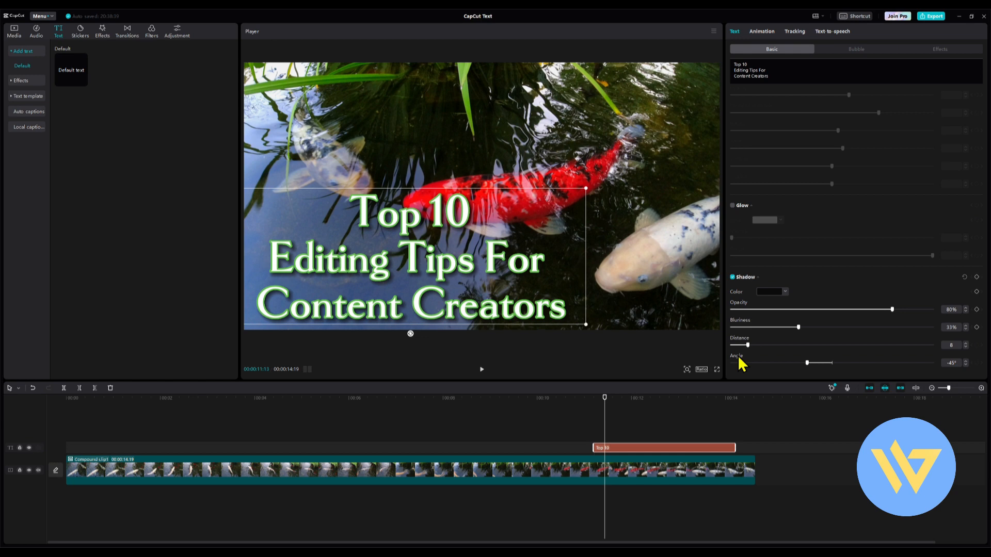
drag(420, 259, 497, 201)
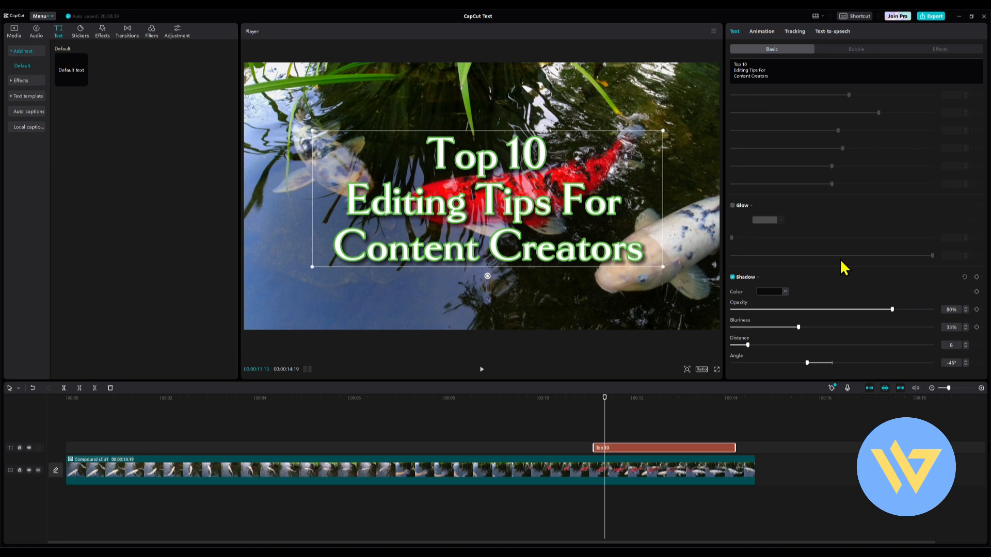
- Try dotted white panel and cloud bubbles on the title, followed by the blue arrow banner bubble
click(860, 49)
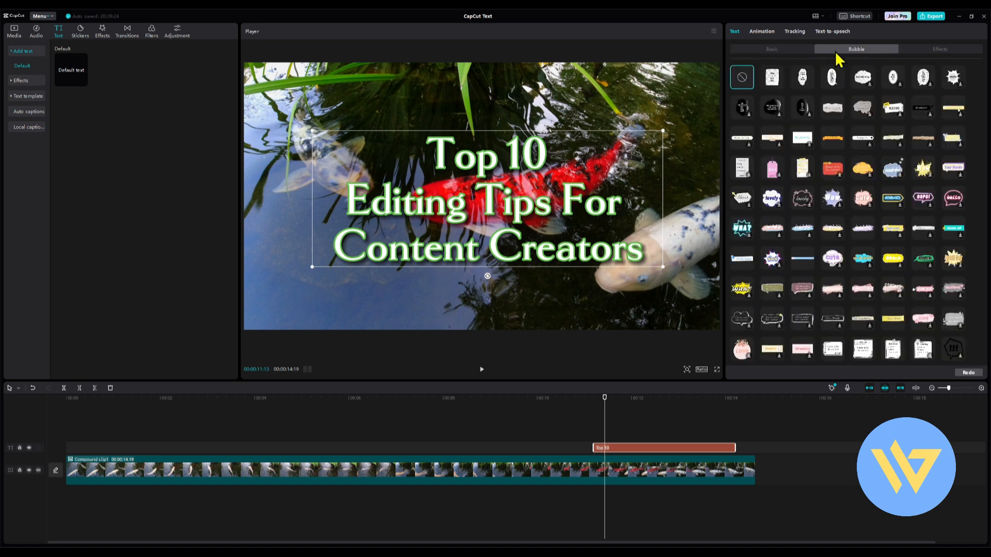
click(771, 81)
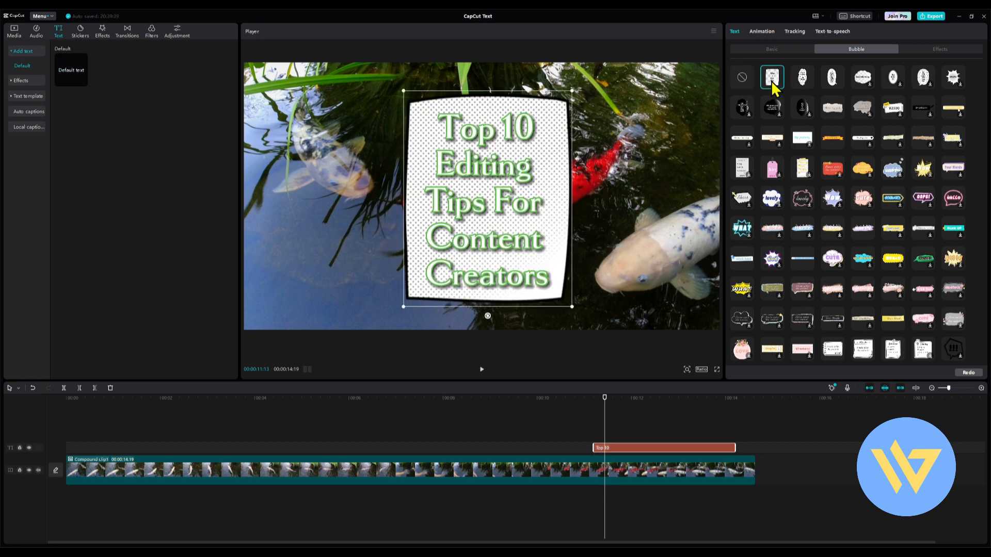
click(802, 82)
click(862, 81)
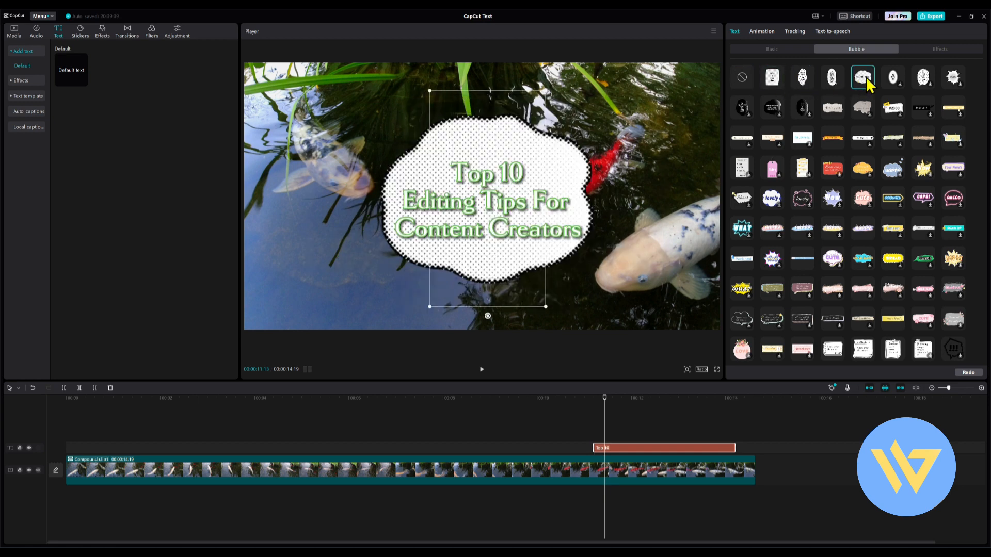
click(804, 262)
scroll(847, 274, down, 3)
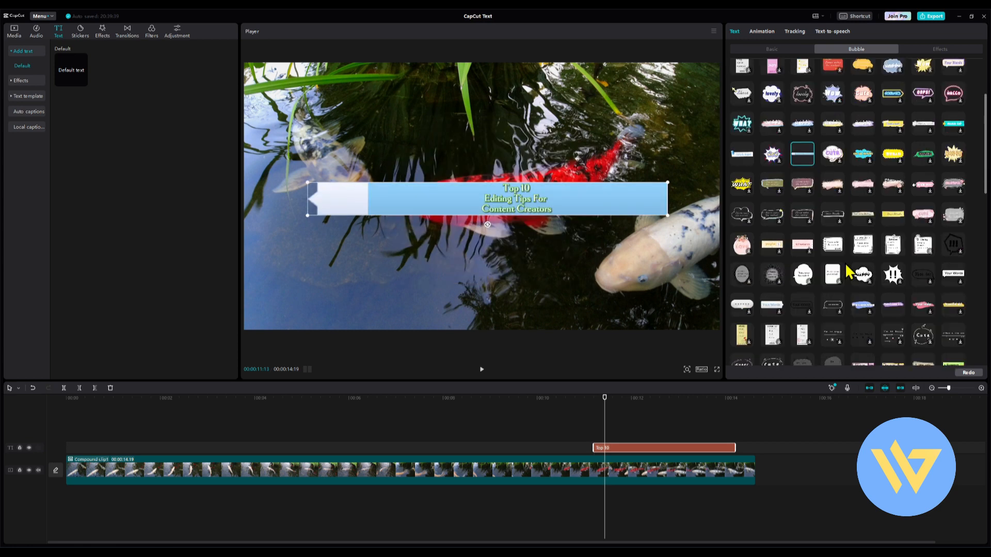
- Try the pink SEARCH, torn-paper and purple brush-stroke bubbles, moving the title to the lower left of the frame
click(865, 332)
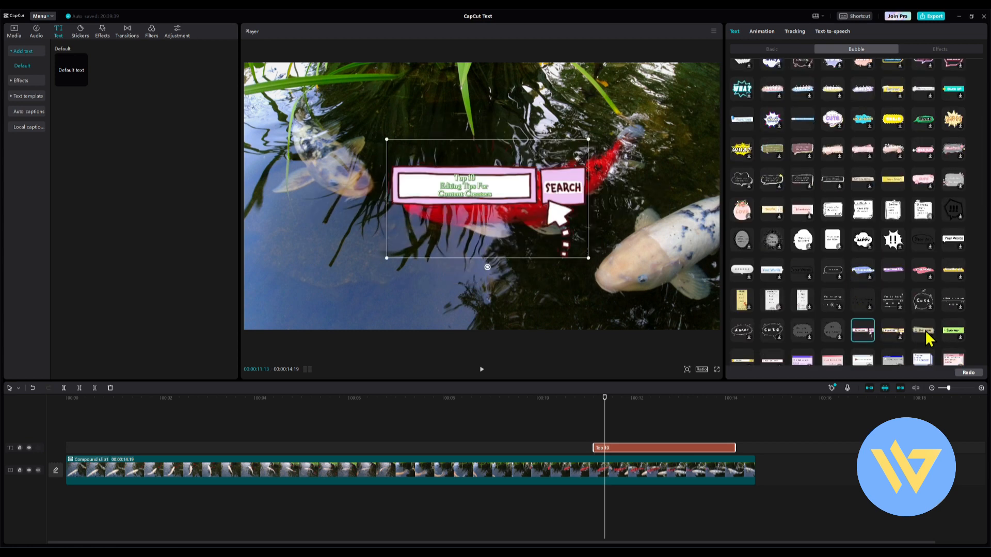
click(924, 333)
scroll(928, 333, down, 2)
scroll(927, 333, down, 2)
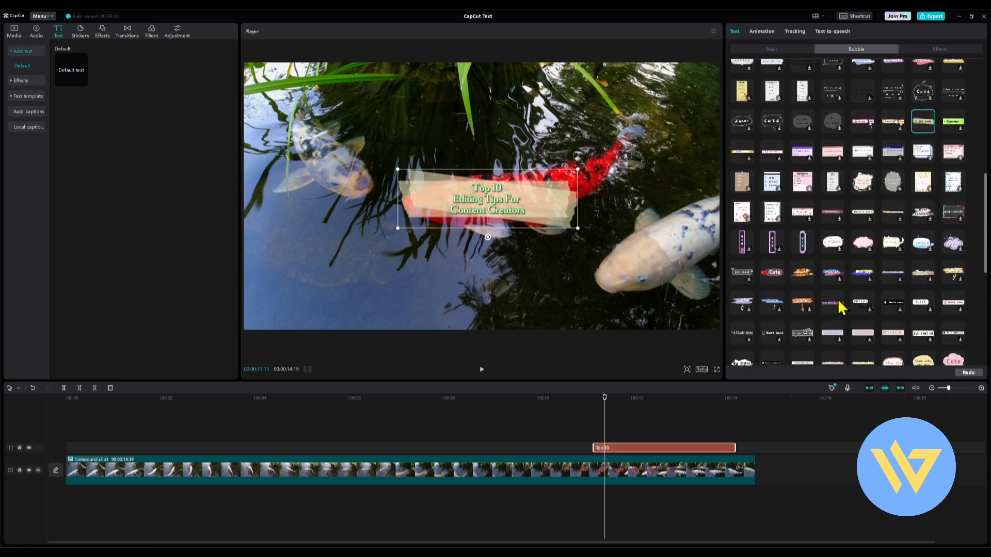
click(833, 304)
drag(503, 234, 449, 305)
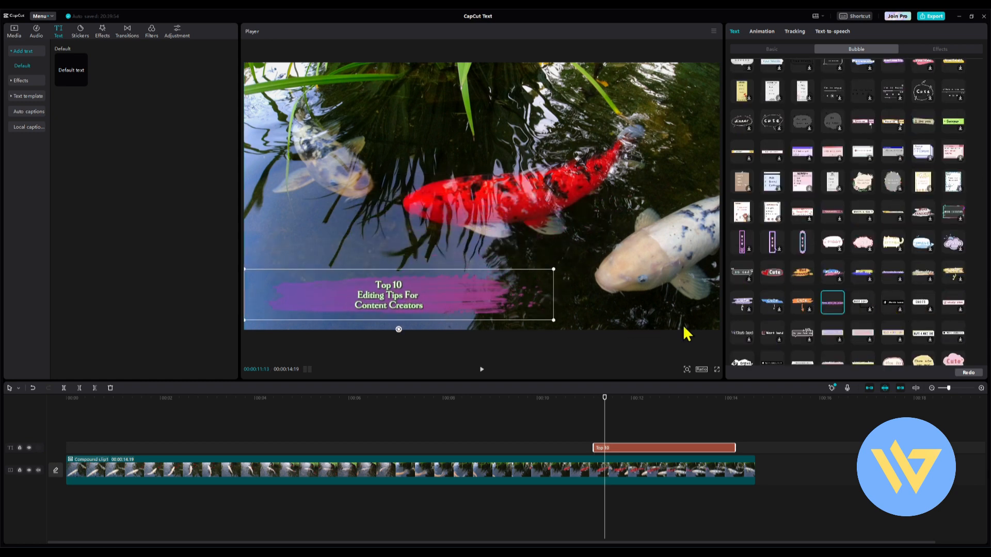
- Try the pink search-bar bubble with the magnifier and the yellow smiley VLOG bubble on the title
scroll(746, 280, down, 1)
scroll(746, 279, down, 1)
click(836, 140)
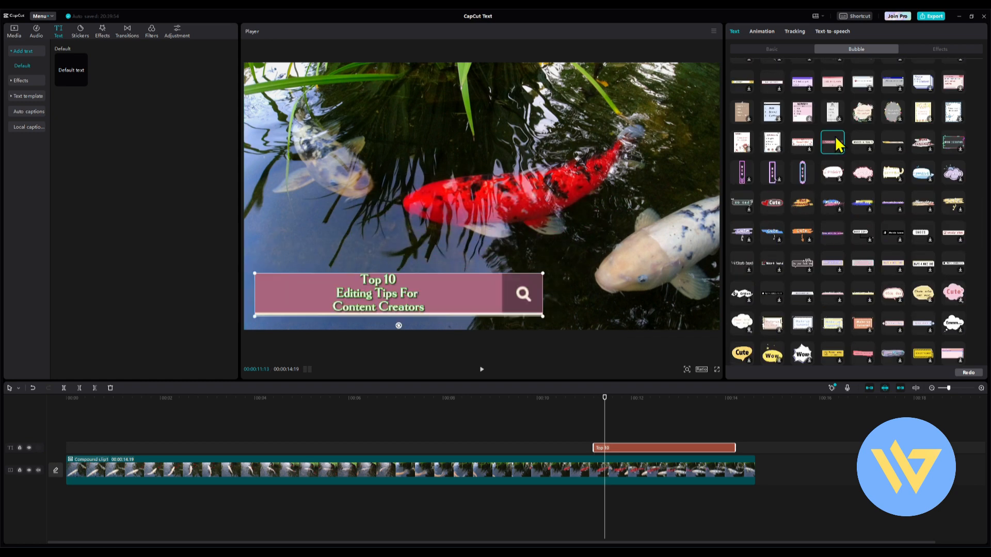
click(863, 355)
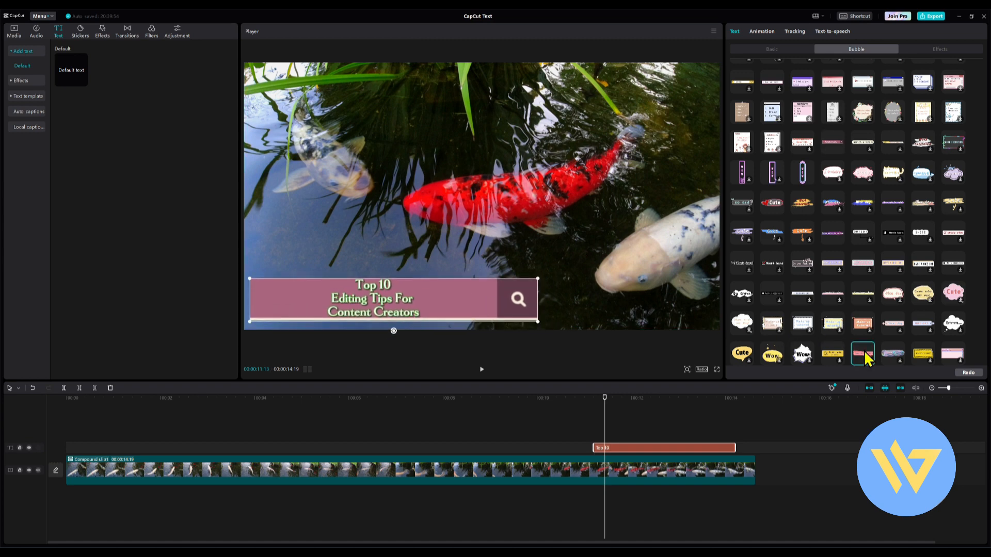
scroll(860, 351, down, 1)
click(830, 318)
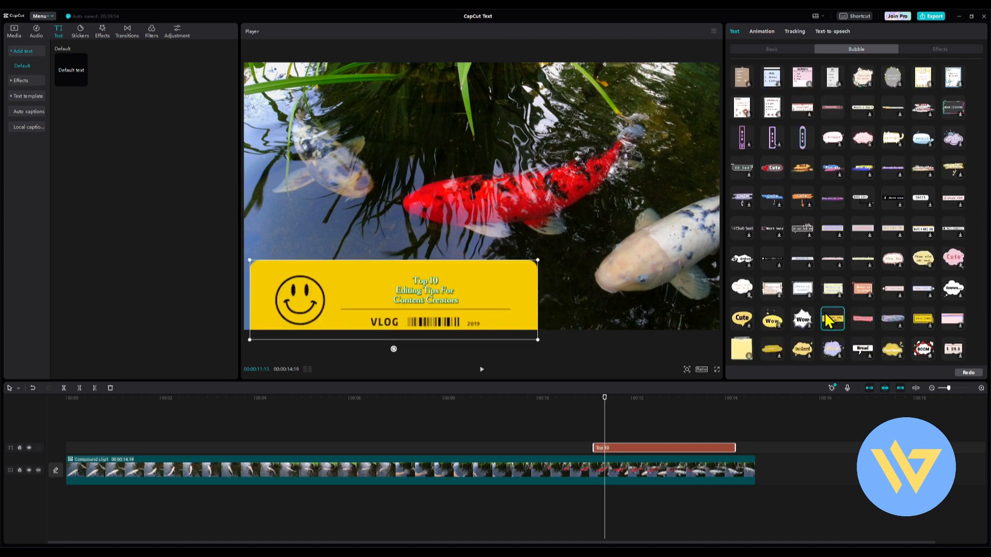
- Try the cream "vlog#" banner bubble and shift the title right along the bottom of the frame
scroll(829, 320, down, 2)
click(863, 310)
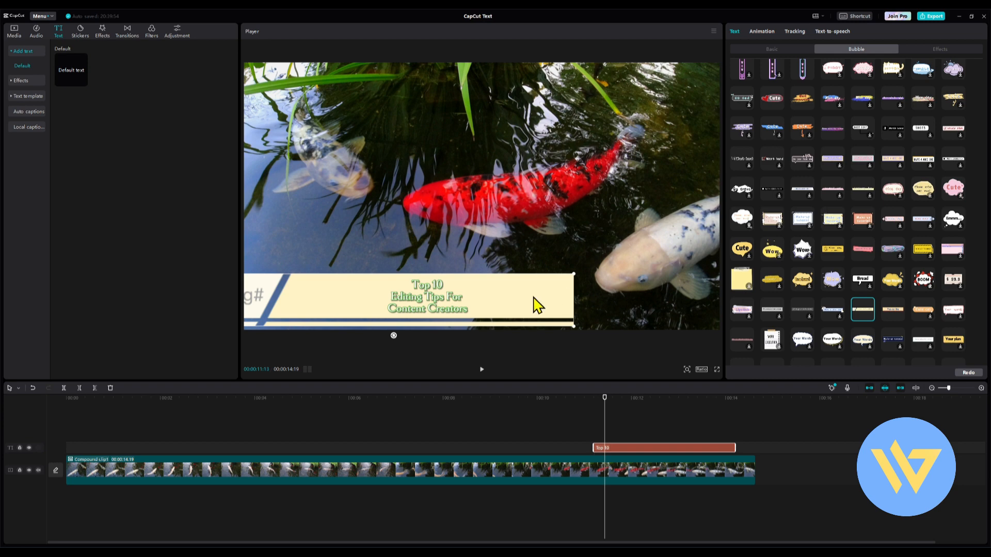
drag(537, 305, 608, 303)
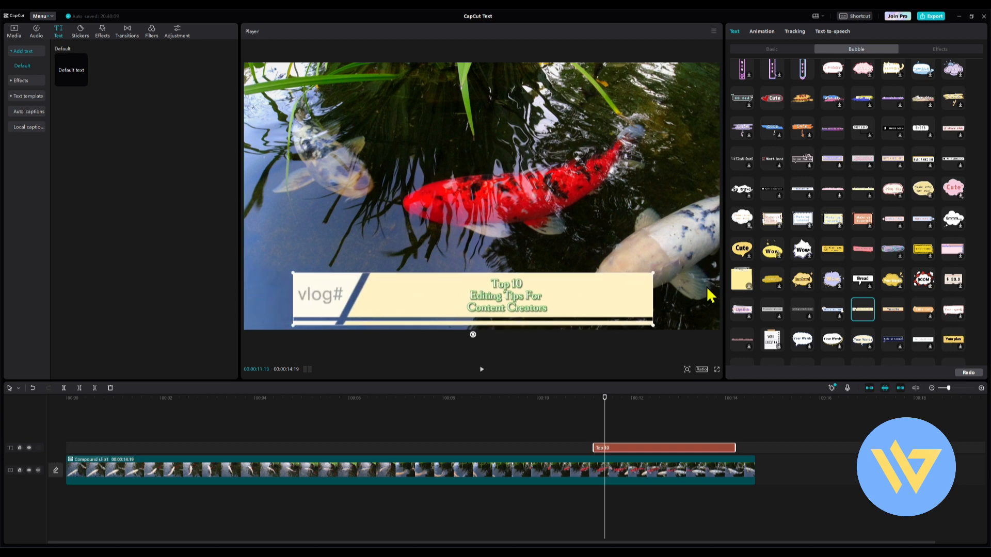
- Try the bubble with stacked white, blue-bordered cards behind the title
scroll(876, 265, down, 2)
scroll(876, 265, up, 4)
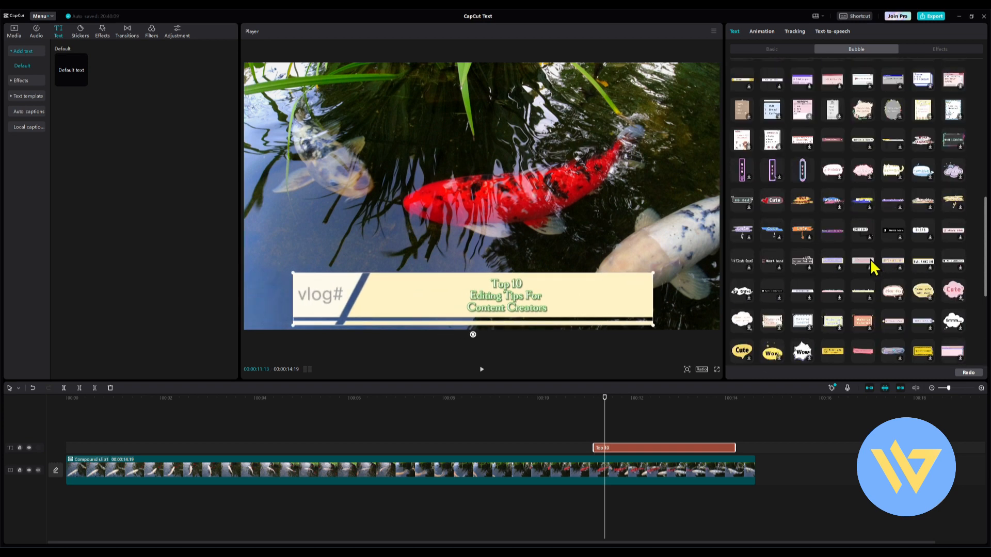
scroll(872, 266, up, 2)
click(921, 151)
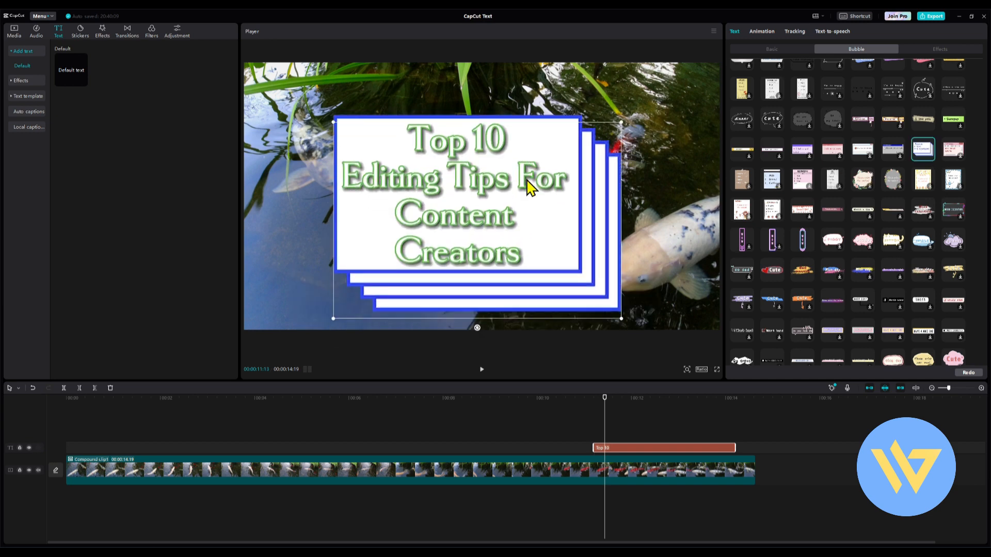
- Try the Schedule, Diary and Minute note bubbles on the title, and remove the bubble altogether
scroll(880, 199, up, 4)
click(896, 140)
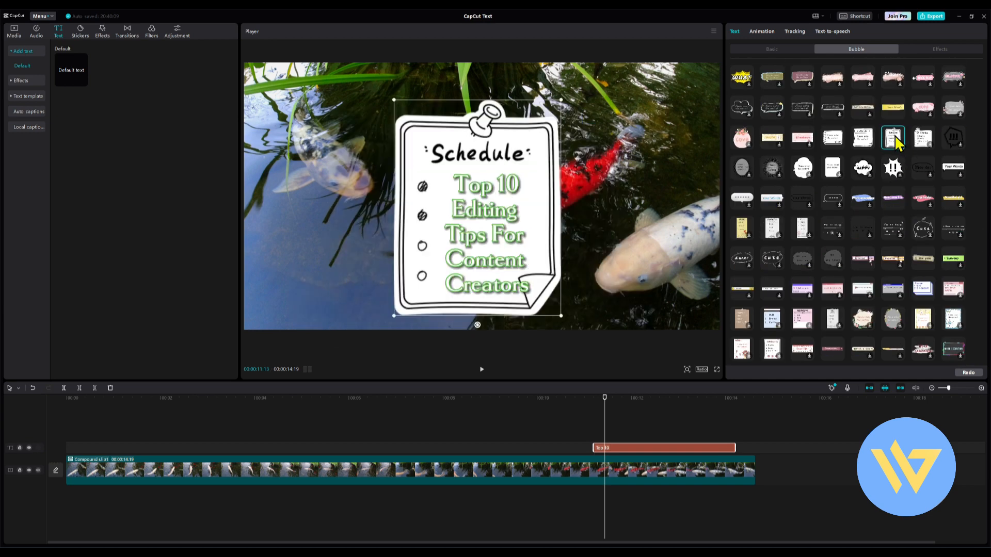
click(832, 138)
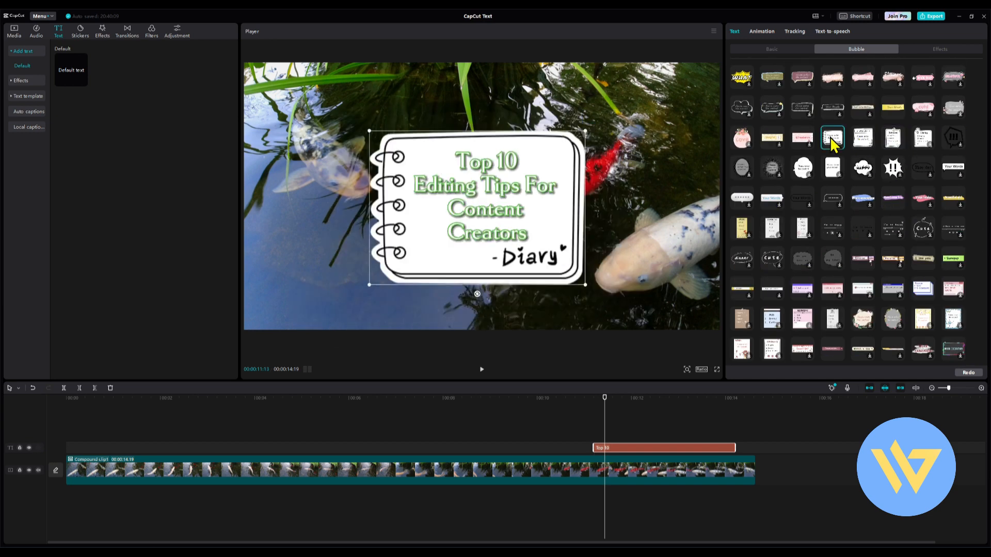
click(862, 138)
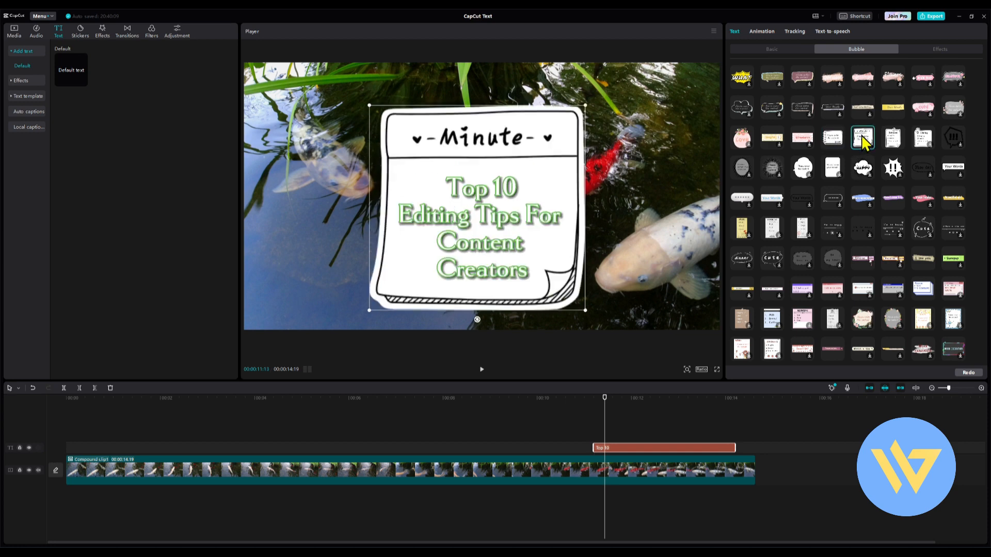
scroll(876, 147, up, 5)
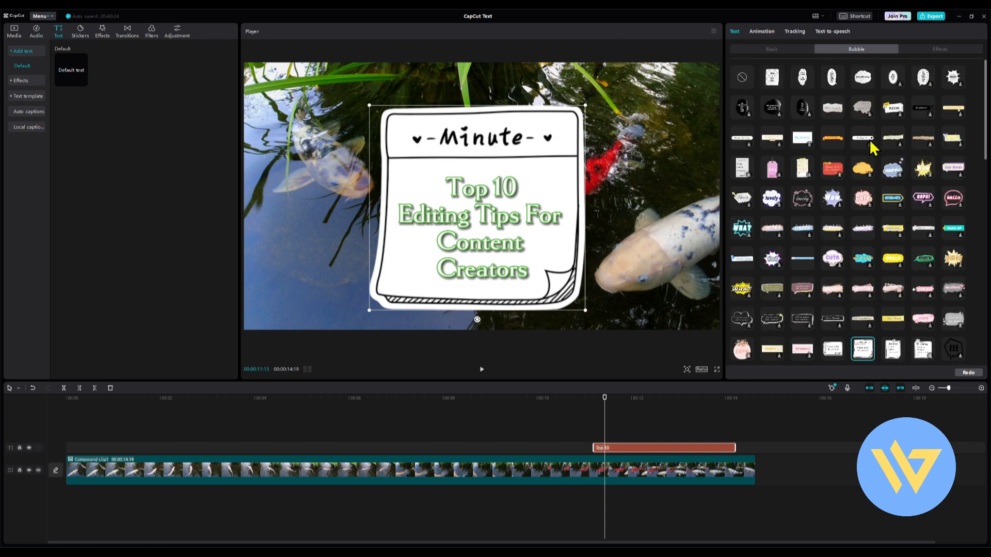
click(743, 77)
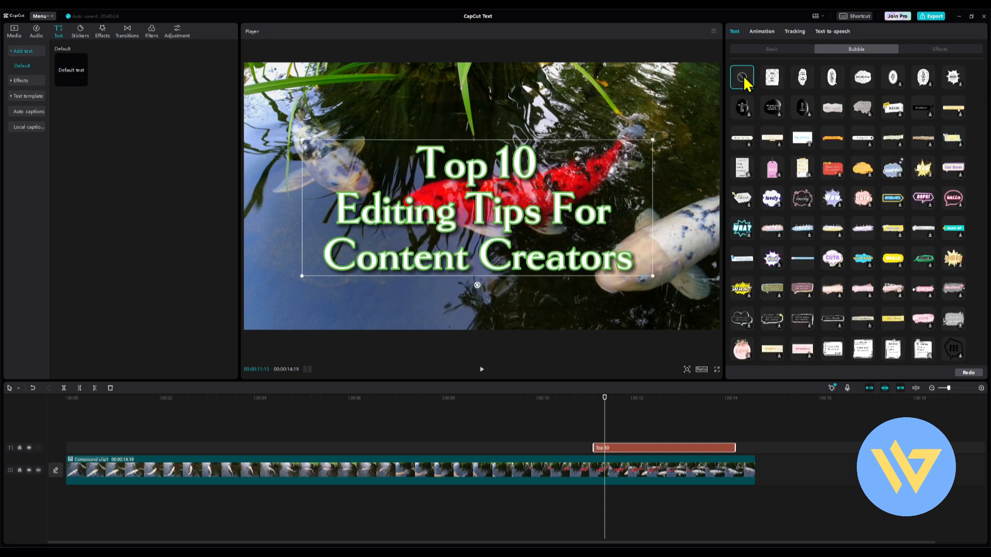
- Try a blue-outlined text effect on the title and apply the white text effect with a rainbow glow
click(925, 50)
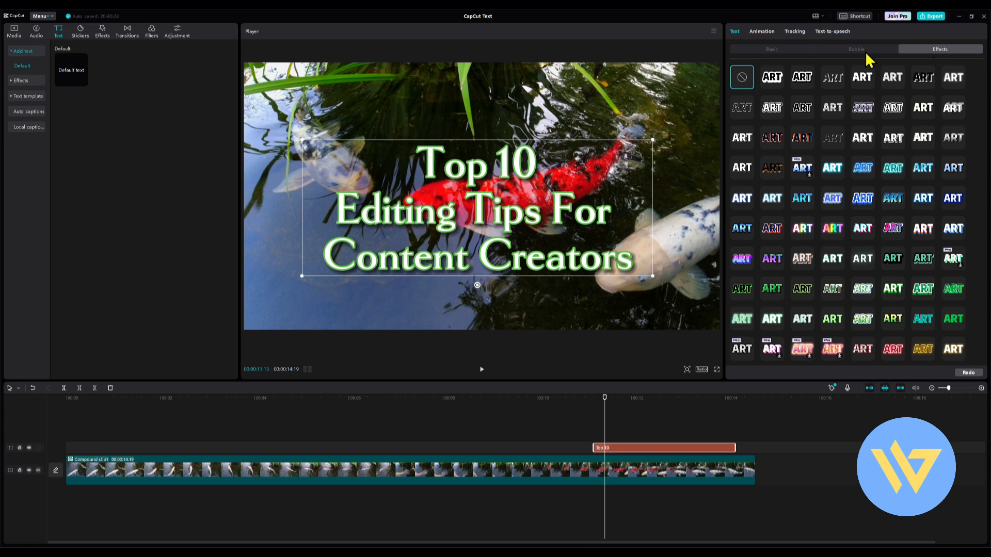
click(802, 77)
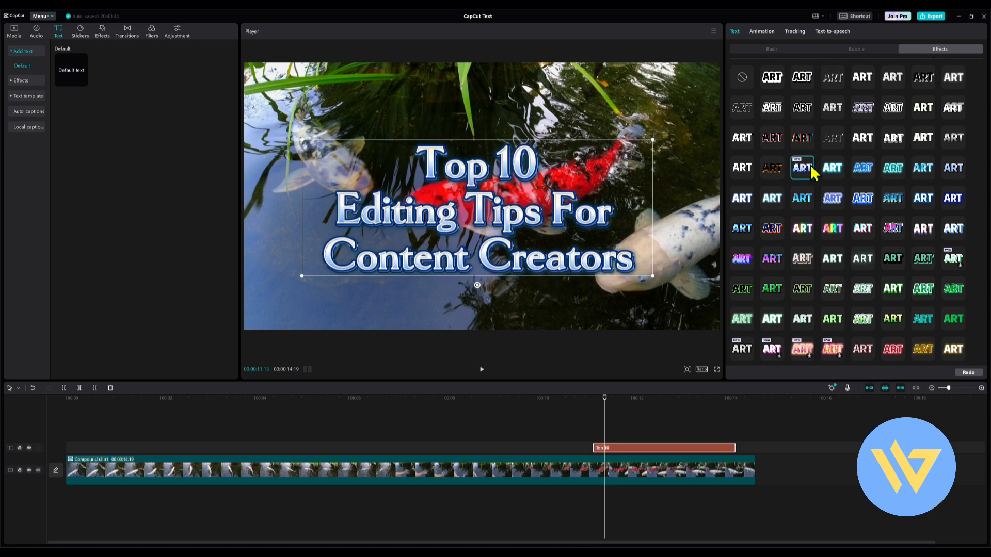
click(833, 258)
click(829, 230)
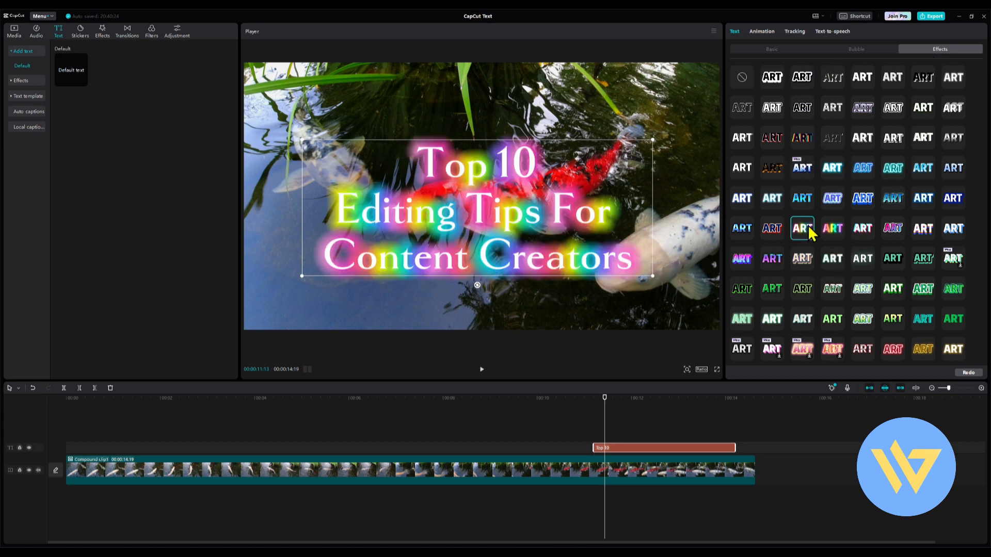
- Try a yellow text effect with red and black shadow and a black-edged white one on the title, and remove the text effect
scroll(836, 227, down, 5)
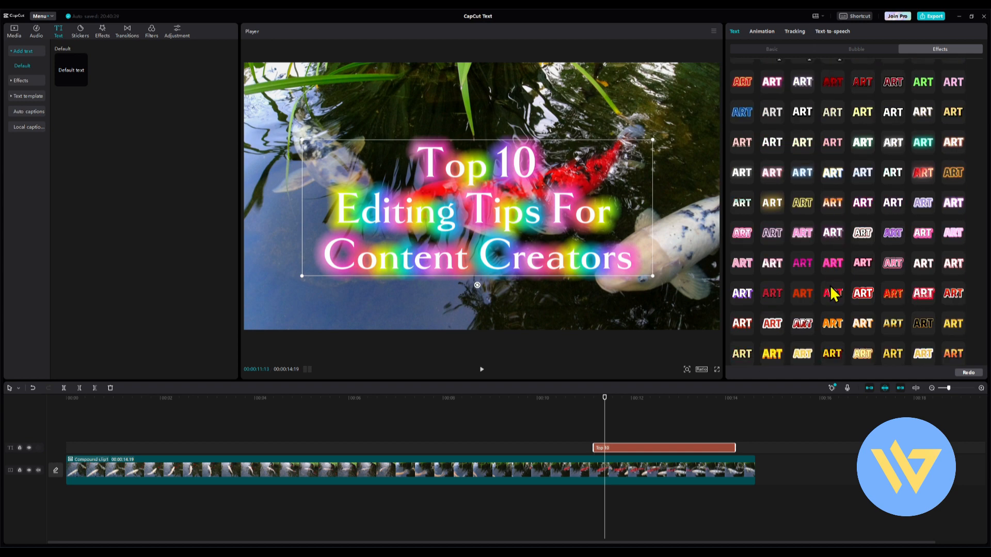
click(836, 358)
scroll(839, 209, down, 5)
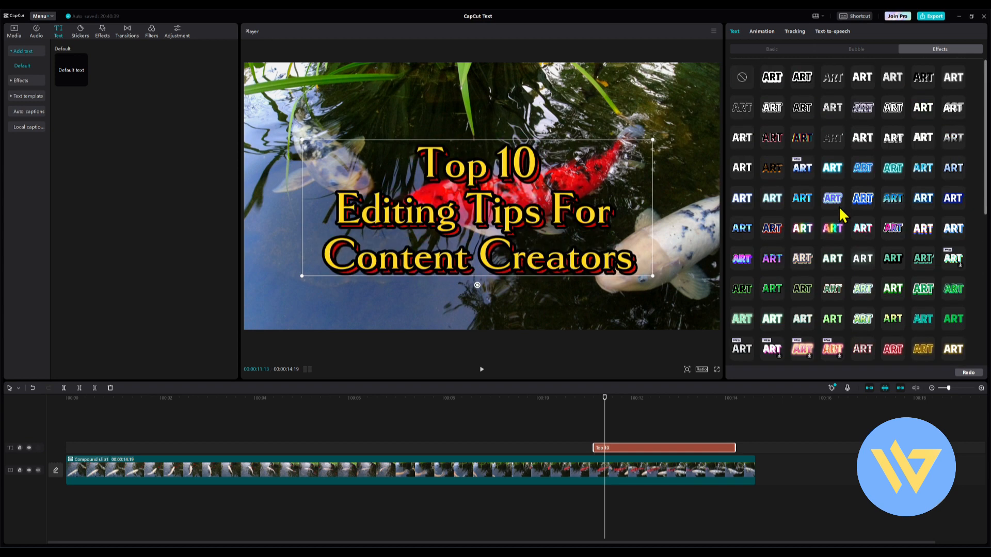
click(890, 257)
click(741, 140)
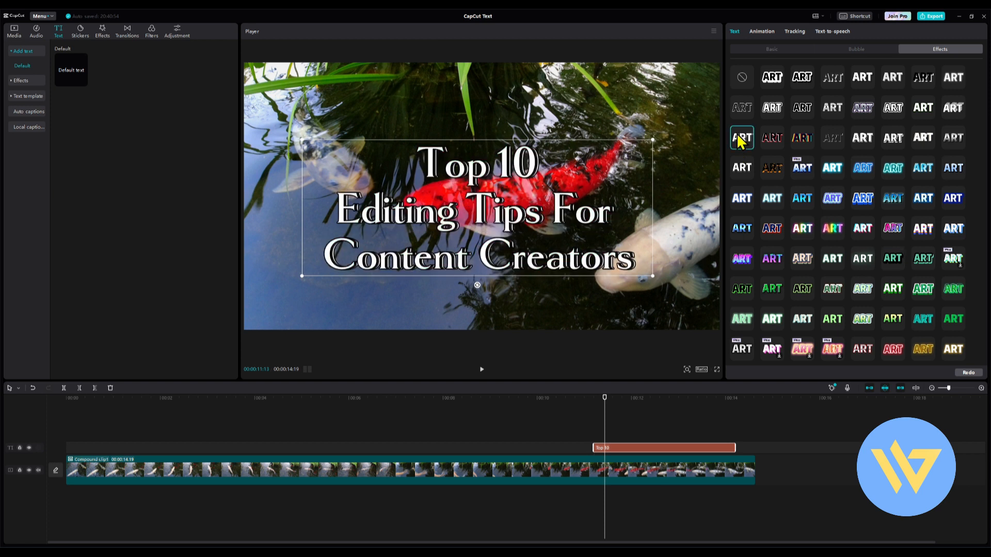
click(743, 76)
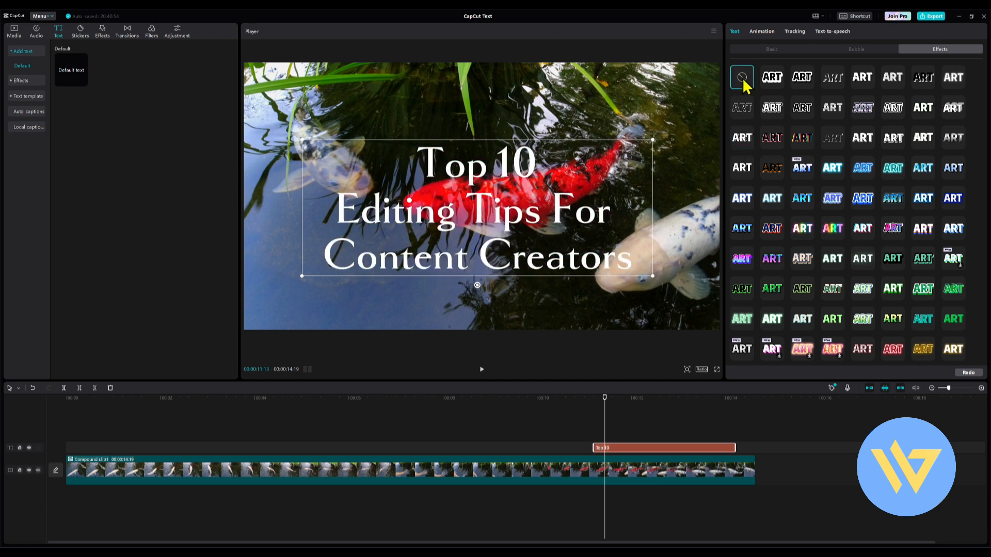
- Try the Pop Up, Flipping and Wave In entrance animations on the title
click(762, 32)
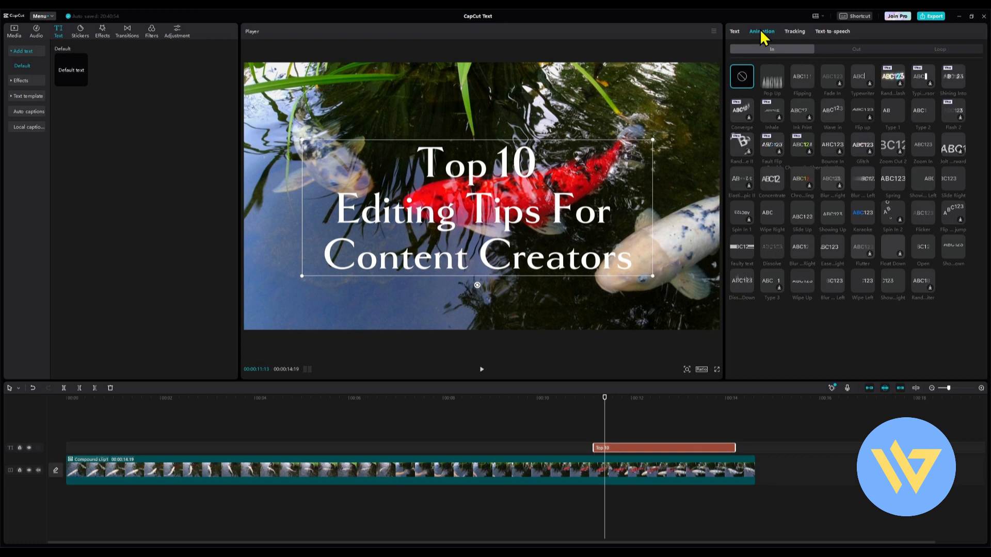
click(772, 78)
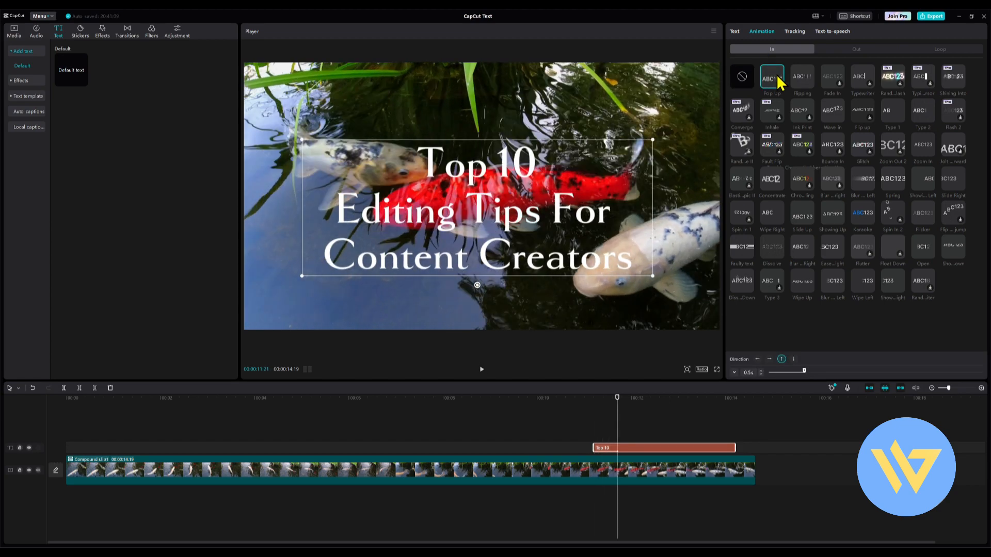
click(802, 80)
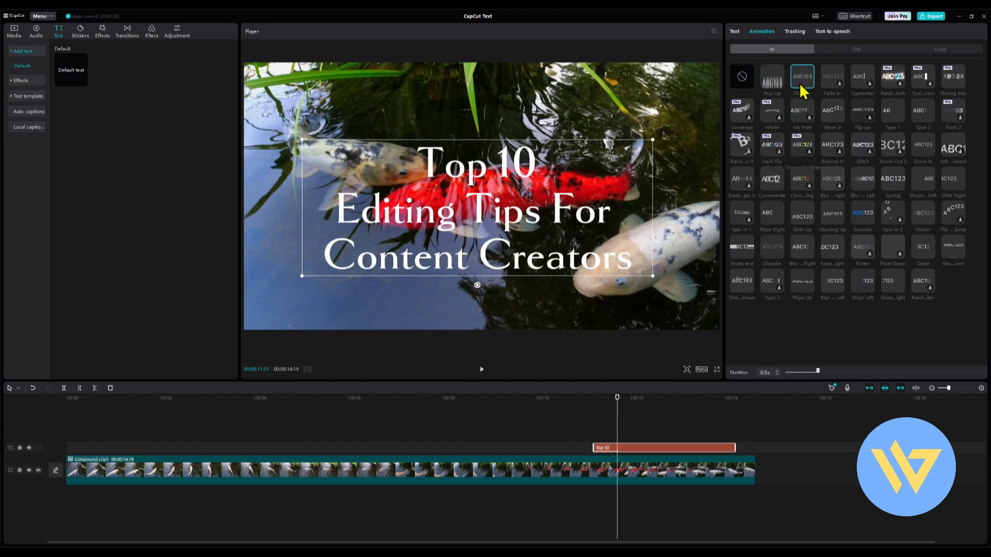
click(832, 114)
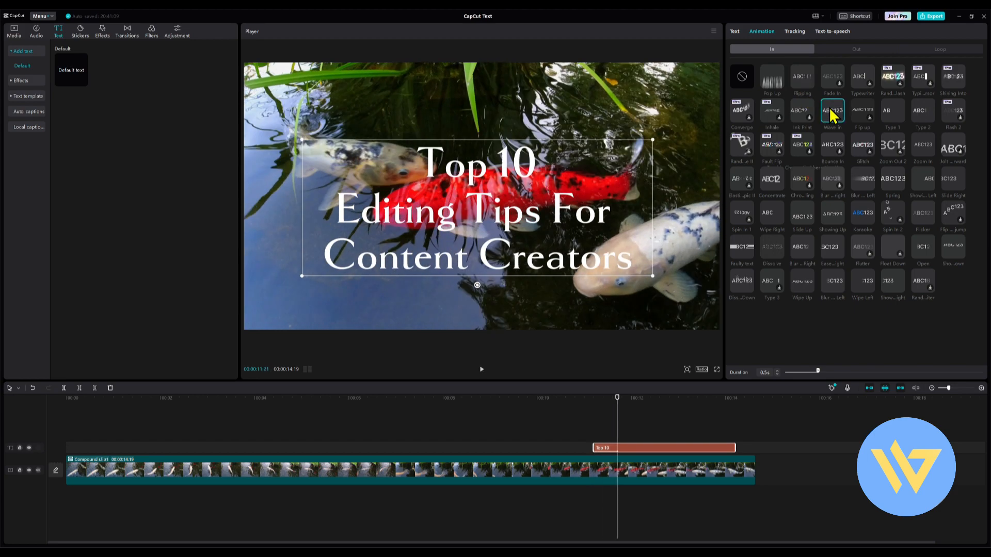
- Apply the "Blur ...right" entrance animation to the title with a duration of 0.5 s
click(831, 178)
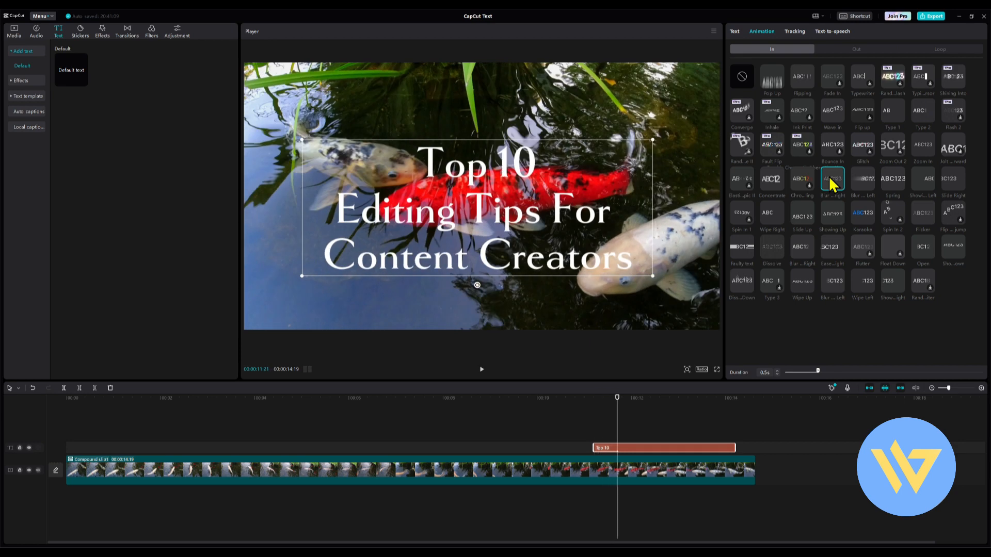
click(832, 181)
click(819, 370)
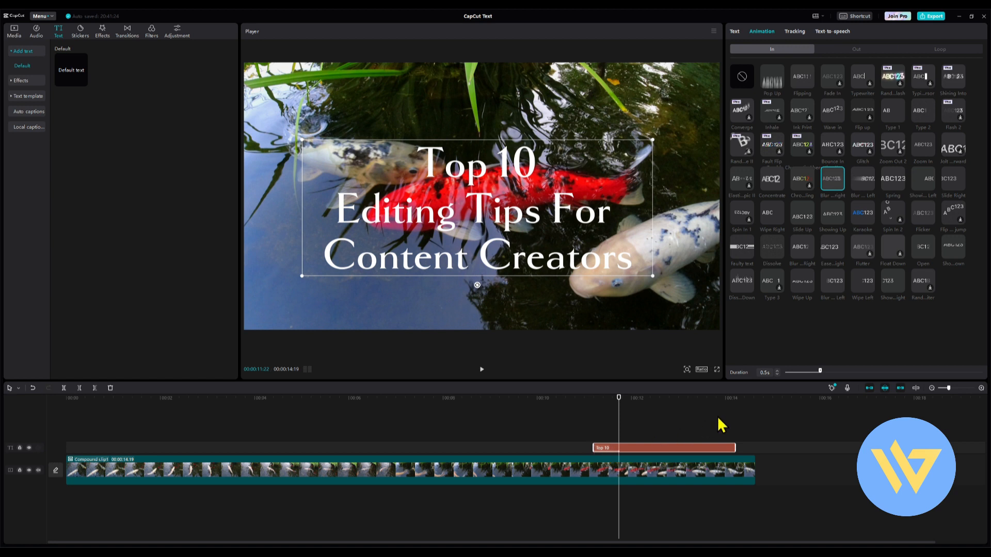
- Apply the Flip Down exit animation to the title, preview it and adjust its duration
click(857, 49)
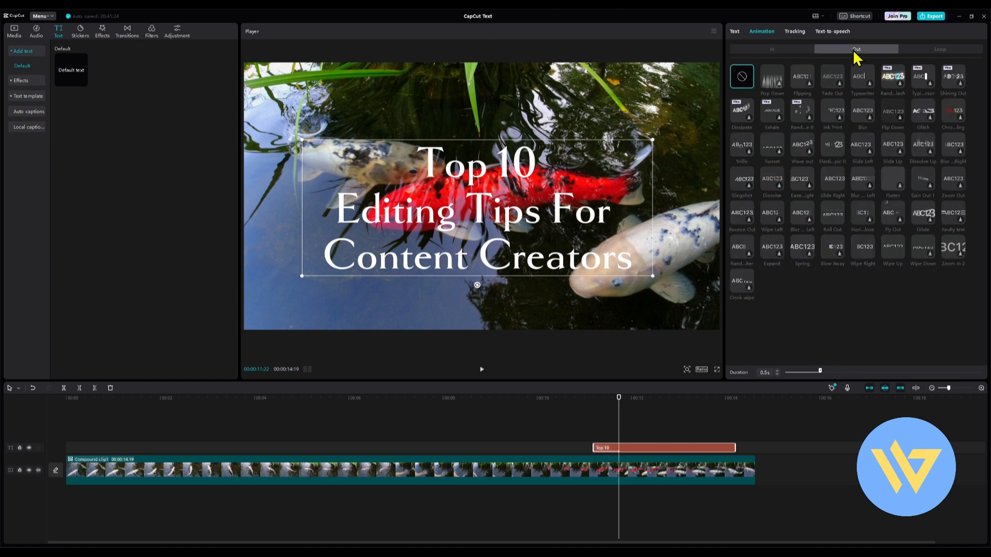
click(894, 113)
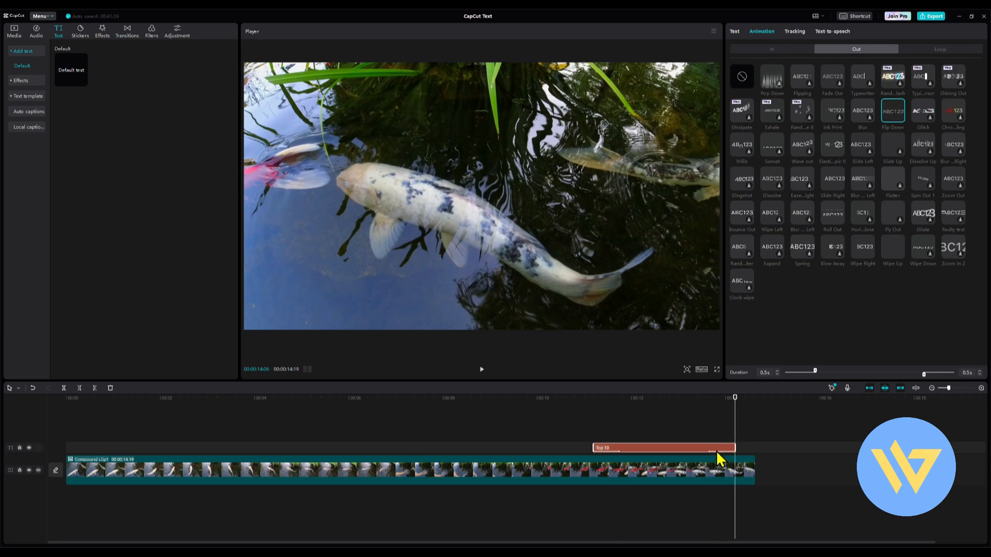
click(897, 117)
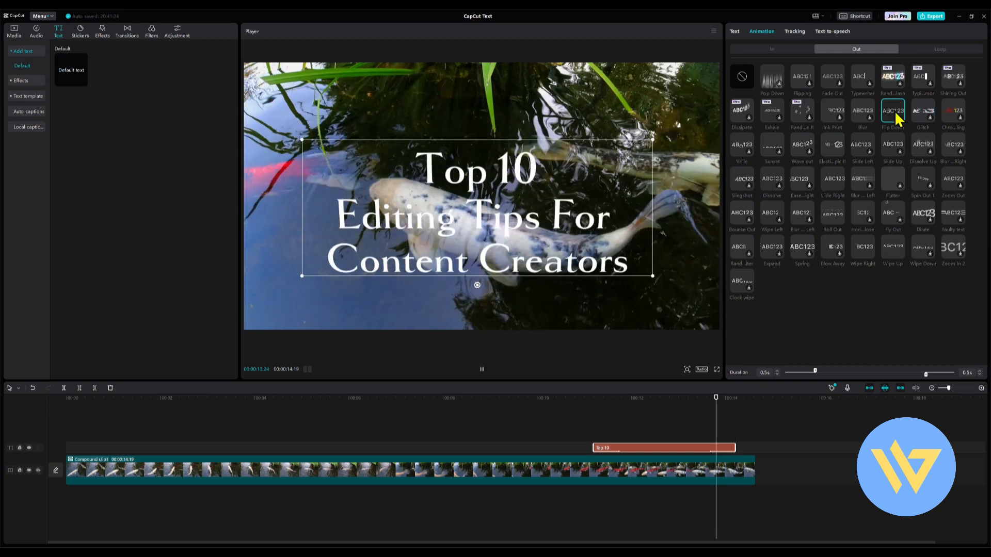
click(896, 117)
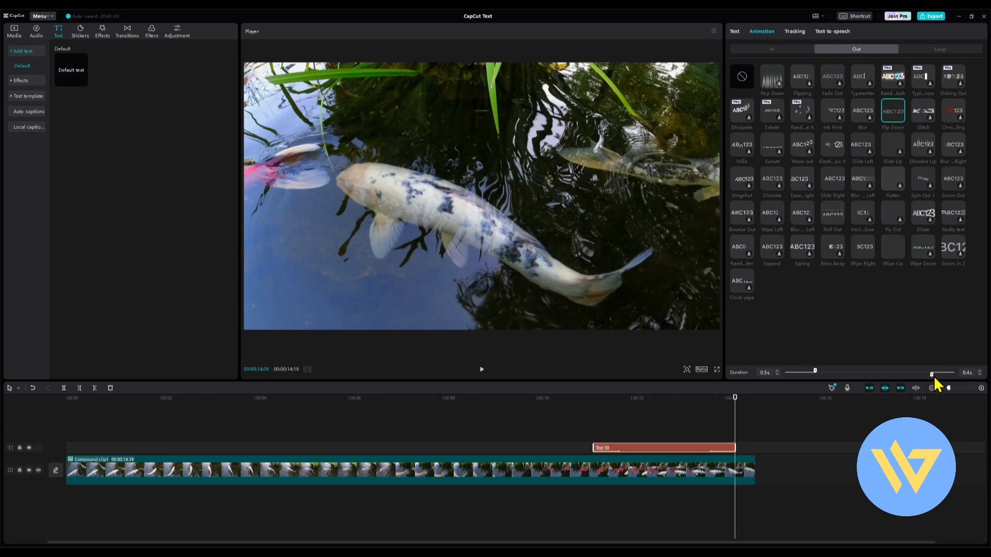
- Try the Flare, Dance, Wobble, Wave 3 and trailing-echo loop animations on the title
click(918, 48)
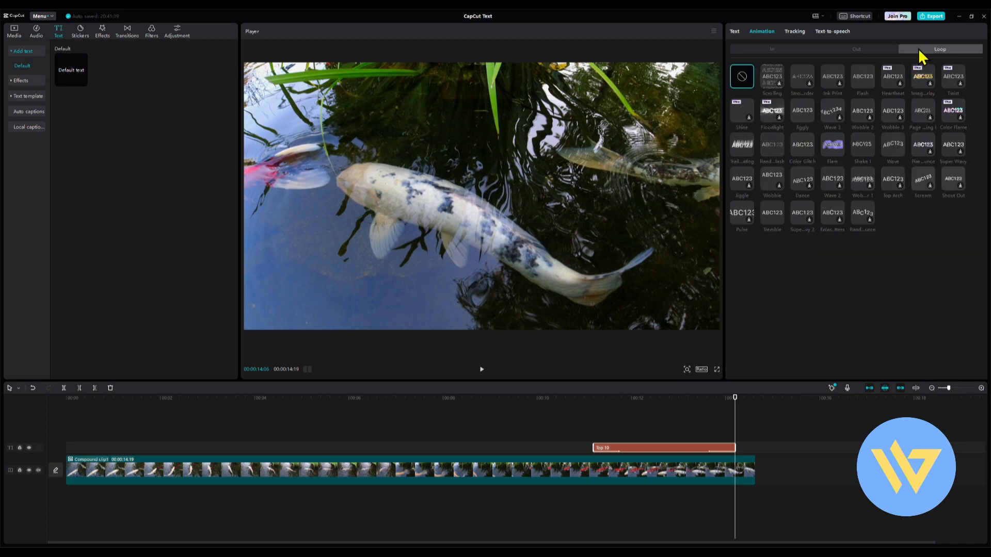
click(833, 149)
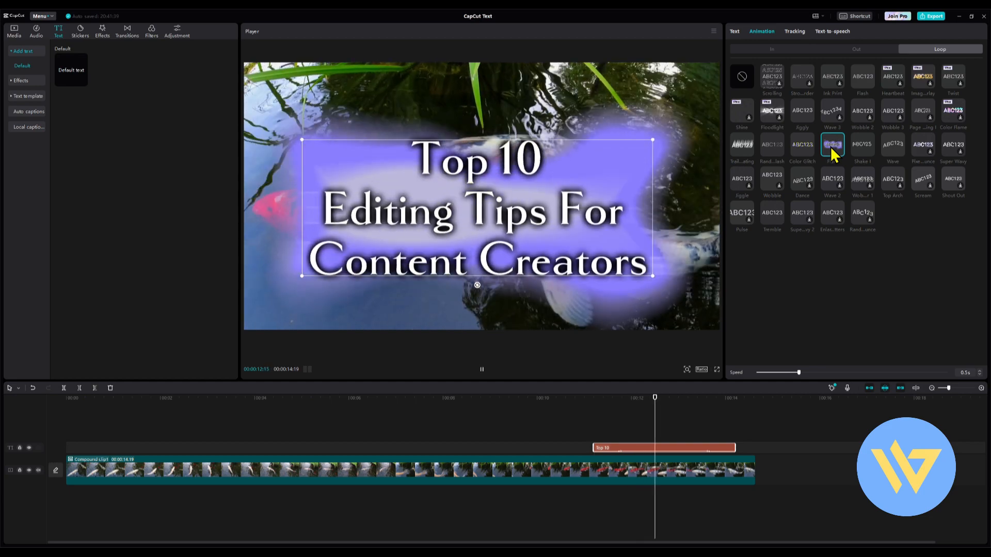
click(803, 186)
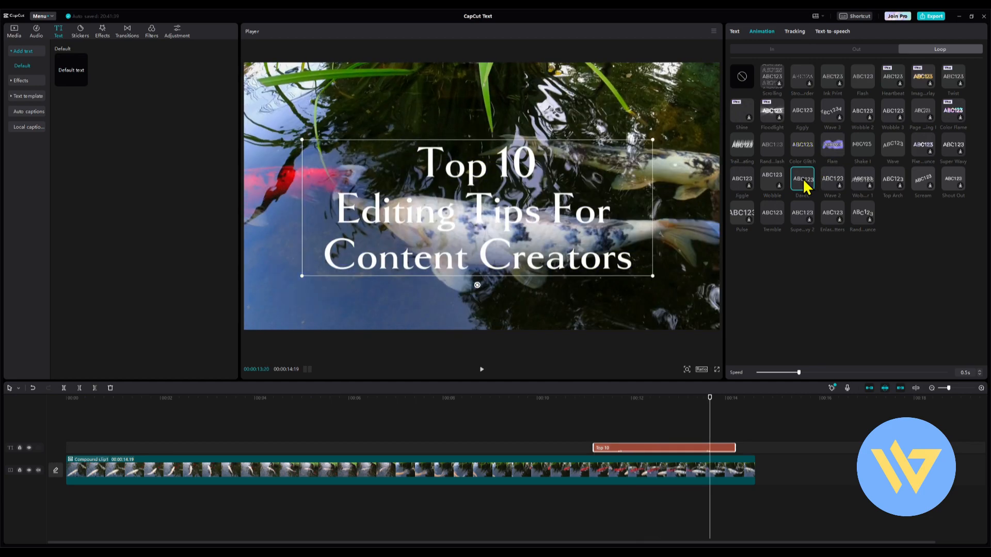
click(860, 183)
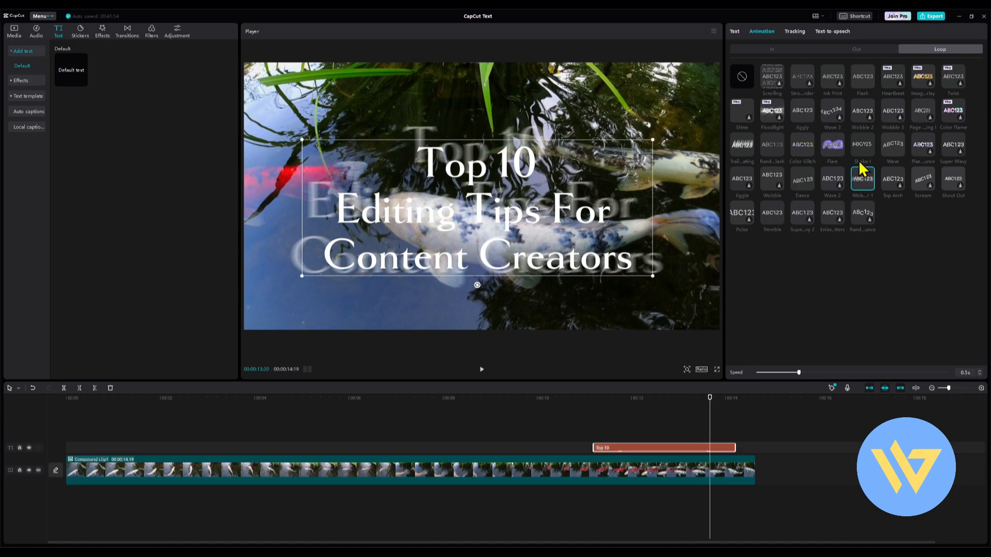
click(862, 112)
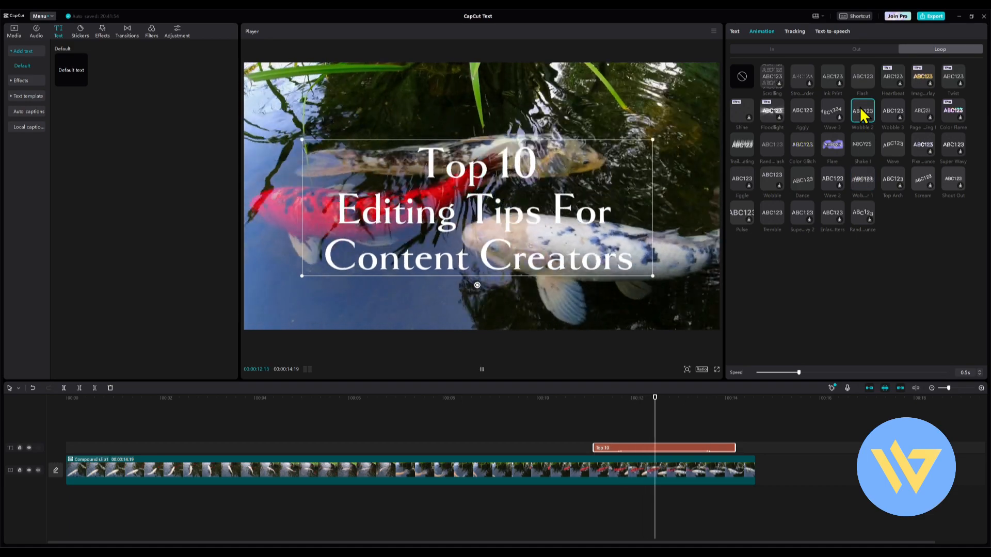
click(834, 114)
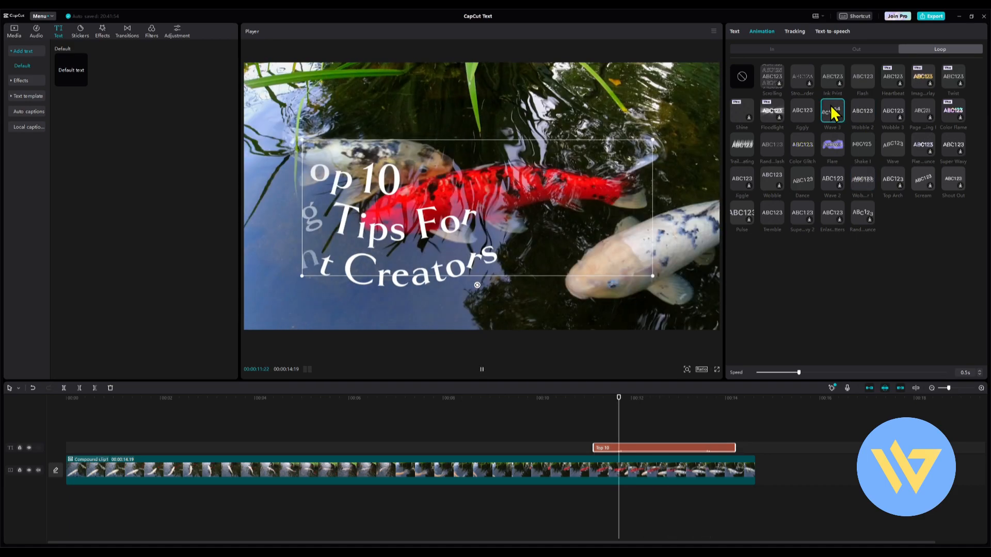
click(742, 147)
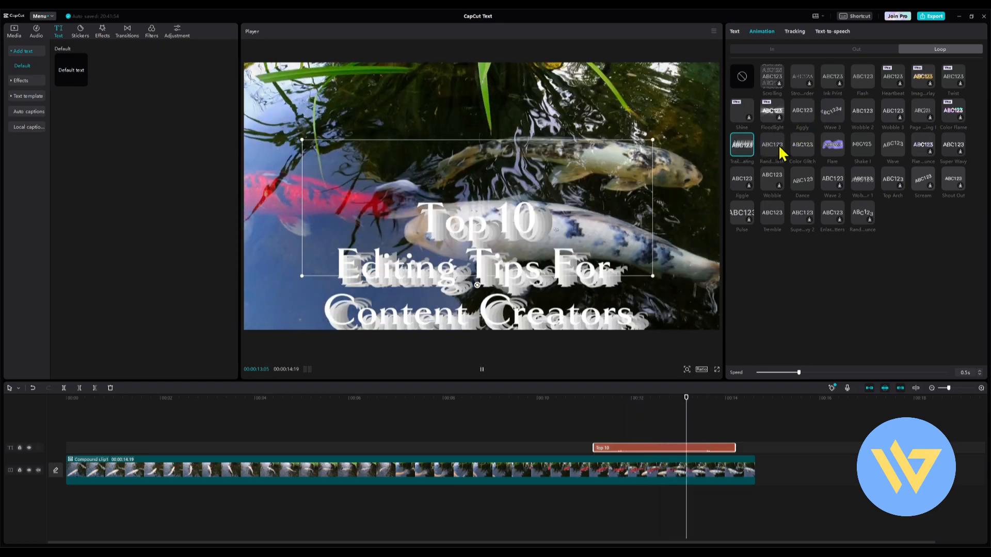
- Try the random-flash loop animation on the title at speeds of 1.7 s and 0.2 s, and remove the loop animation
click(774, 148)
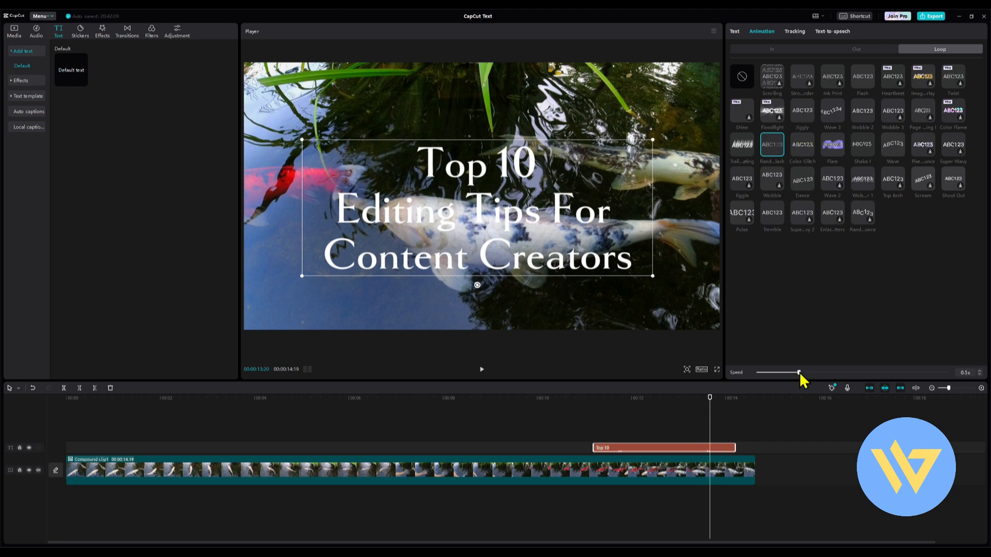
drag(800, 373, 922, 377)
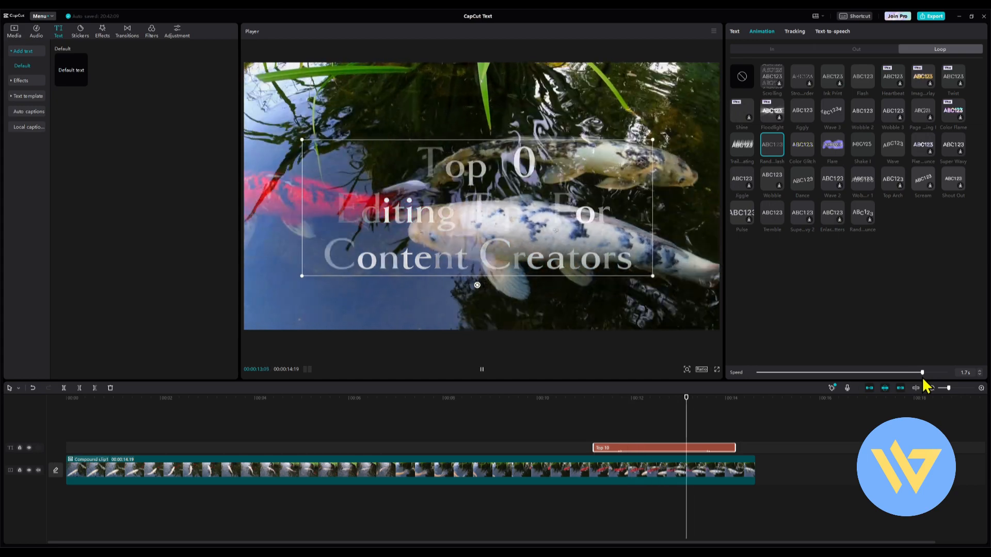
drag(922, 377, 792, 373)
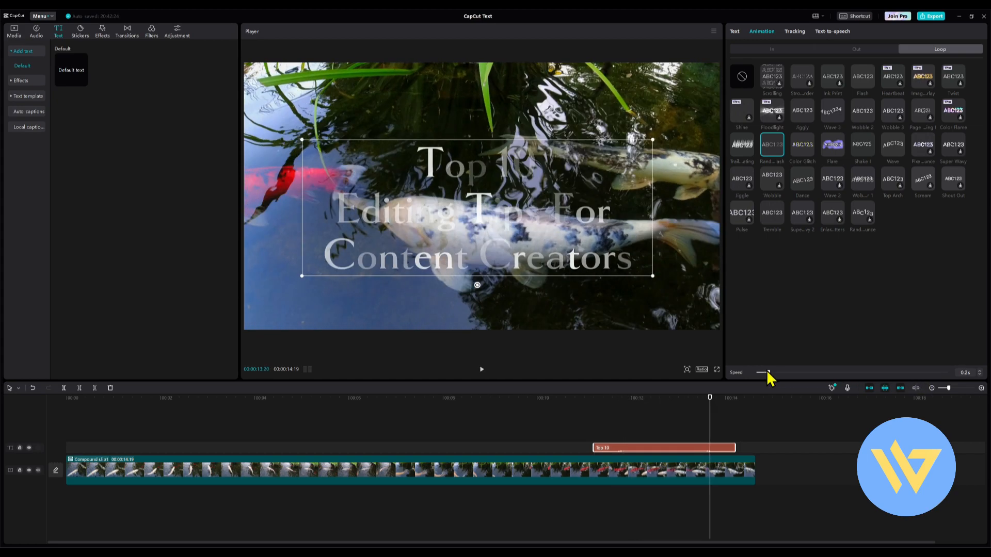
click(742, 77)
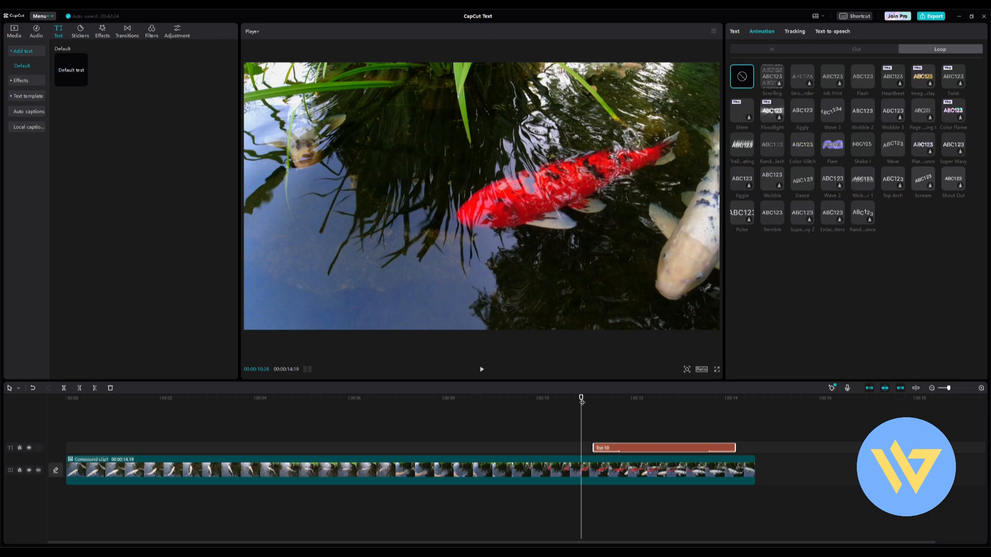
- Play the video from just before the title starts to check its entrance and exit animations
key(space)
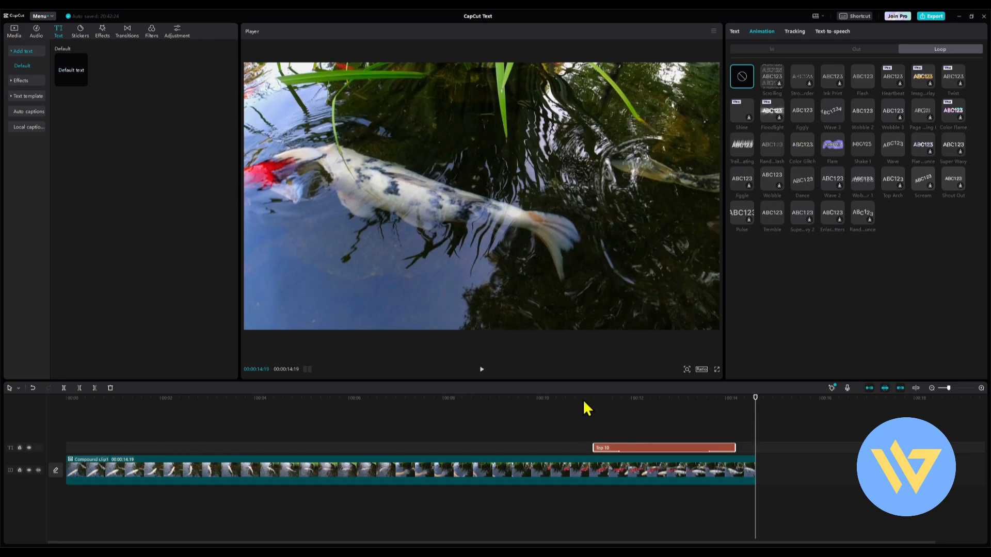
click(583, 403)
key(space)
- Browse the text effect presets, and preview the red Subscribe bell design among the Trending text templates
click(19, 80)
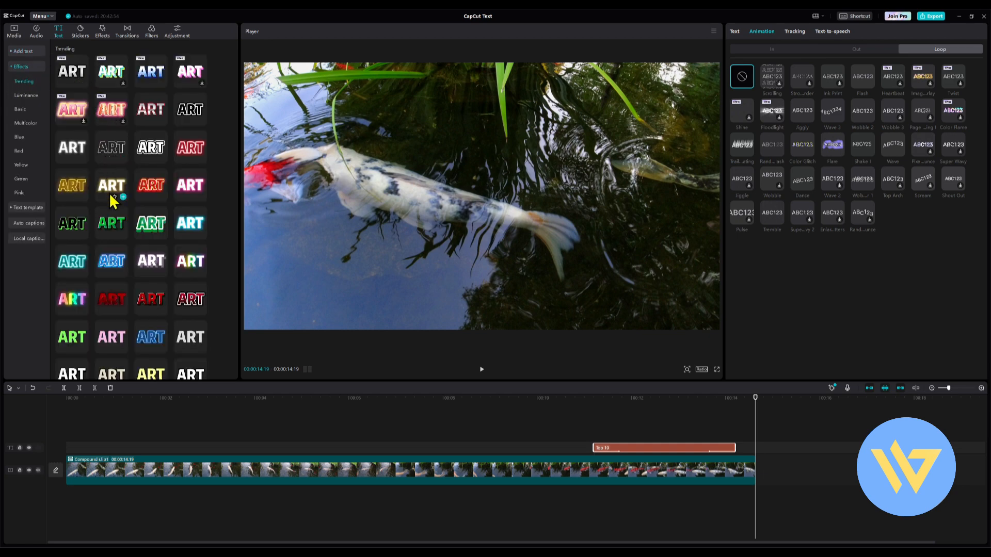
scroll(109, 193, down, 5)
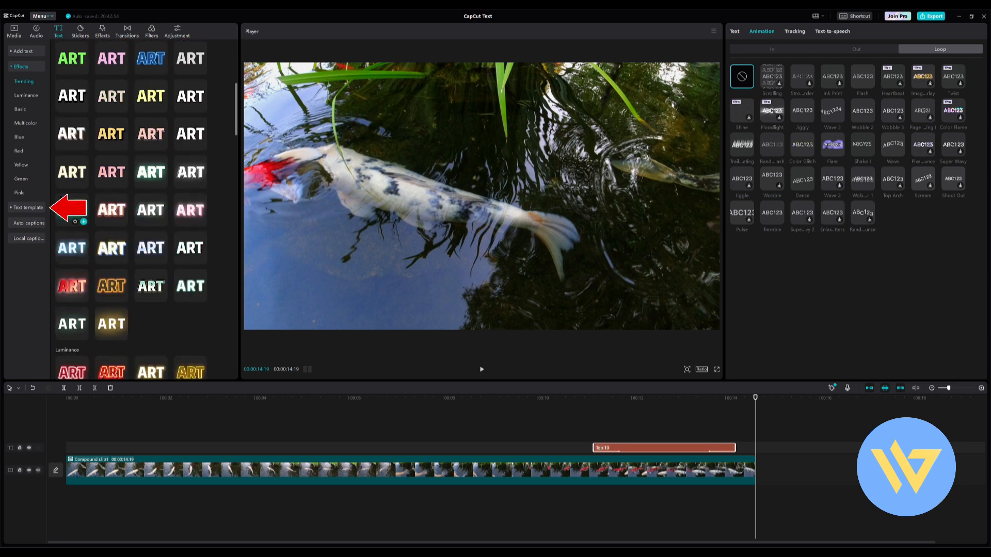
click(12, 209)
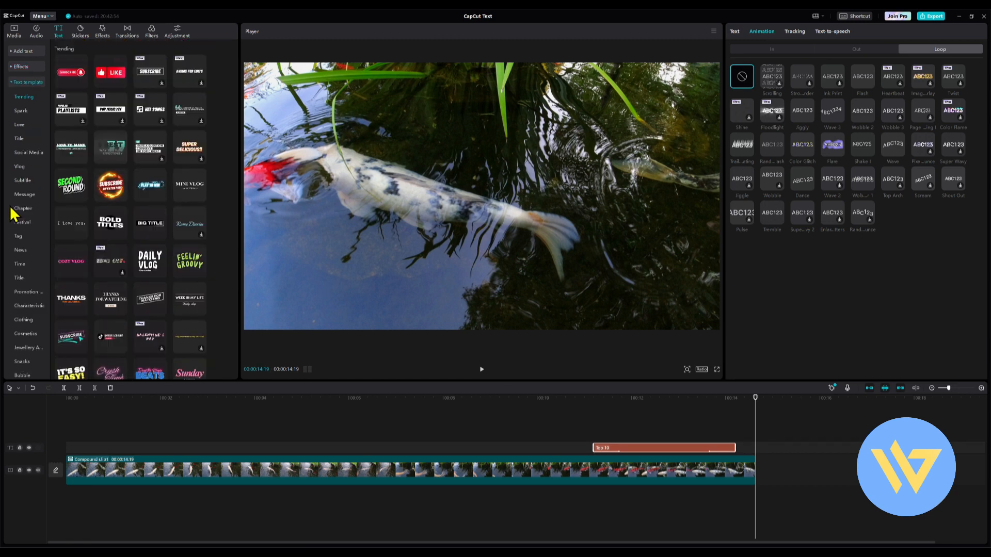
click(66, 71)
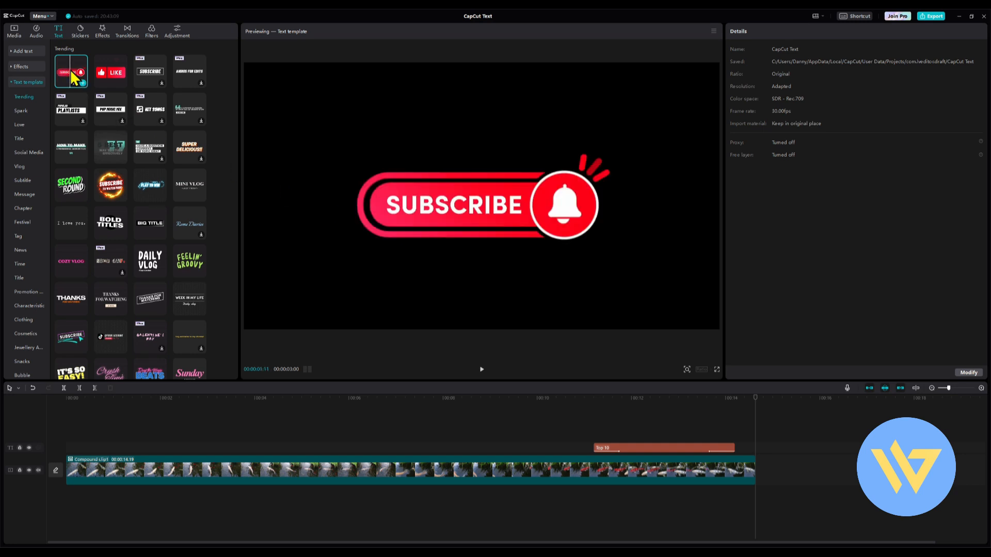
- Add the red Subscribe bell template on a track above the video, starting just after 00:00:02:18, and play it
click(188, 399)
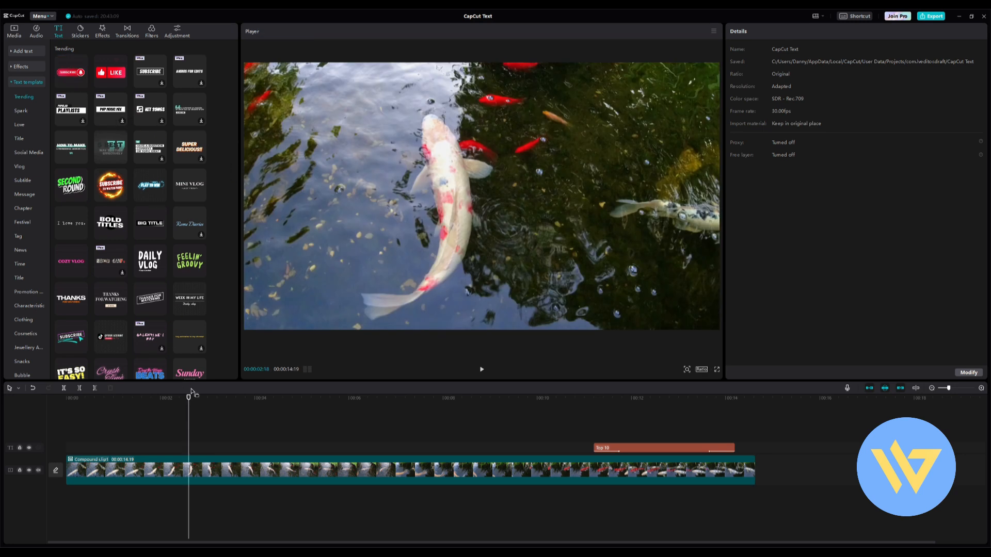
drag(77, 84, 194, 442)
key(space)
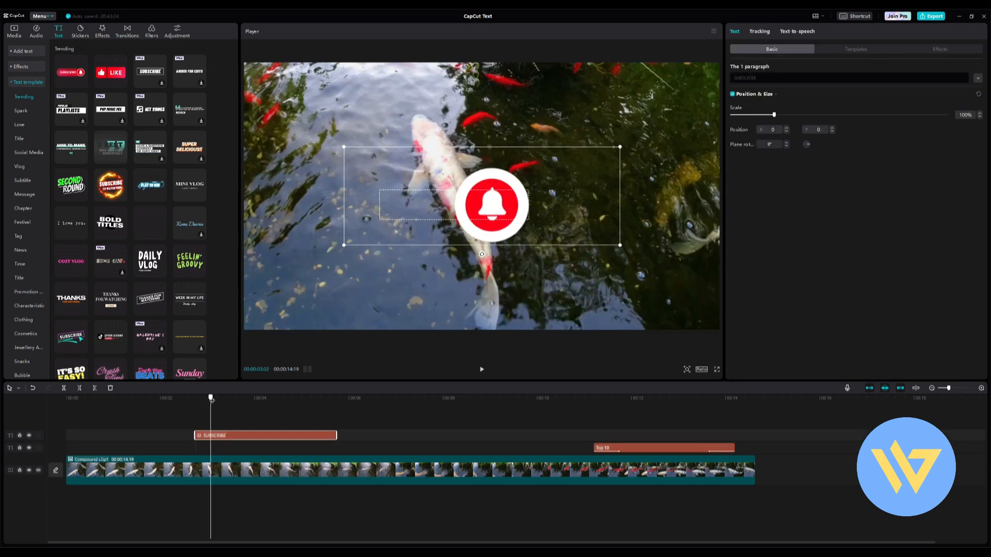
- Scale the Subscribe graphic to 59%, move it to the frame's lower-left corner at X -1106, Y -735, and play it back
drag(442, 205, 364, 271)
drag(532, 223, 335, 334)
click(185, 400)
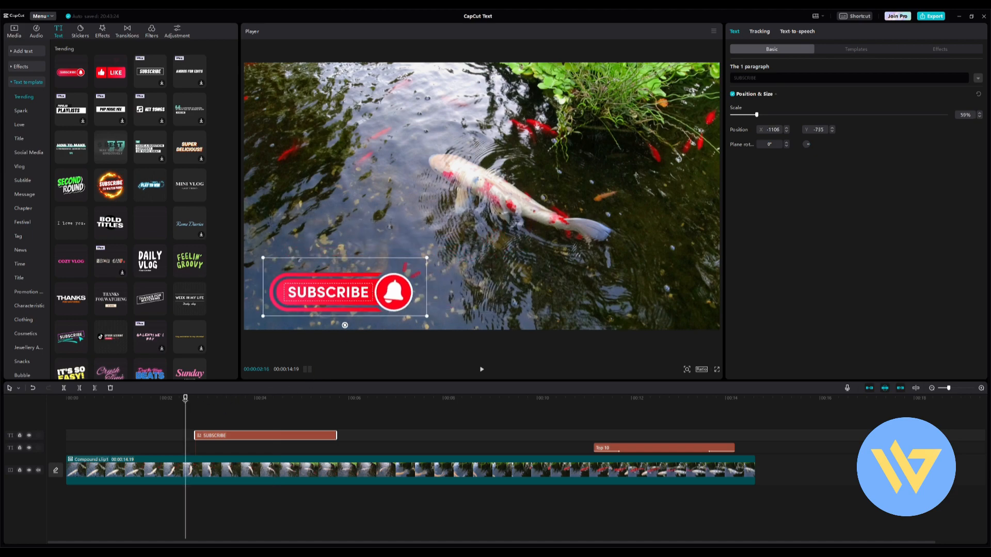
key(space)
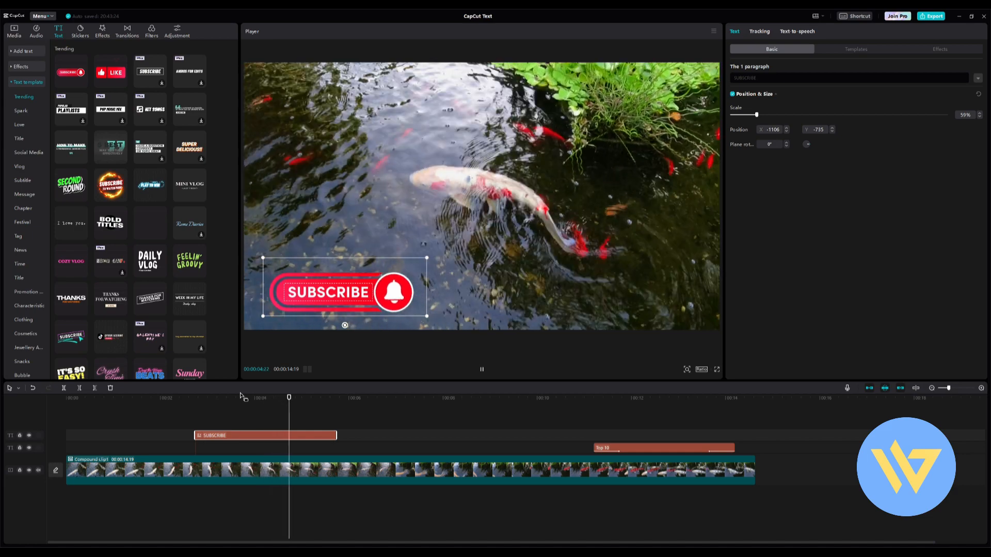
click(355, 398)
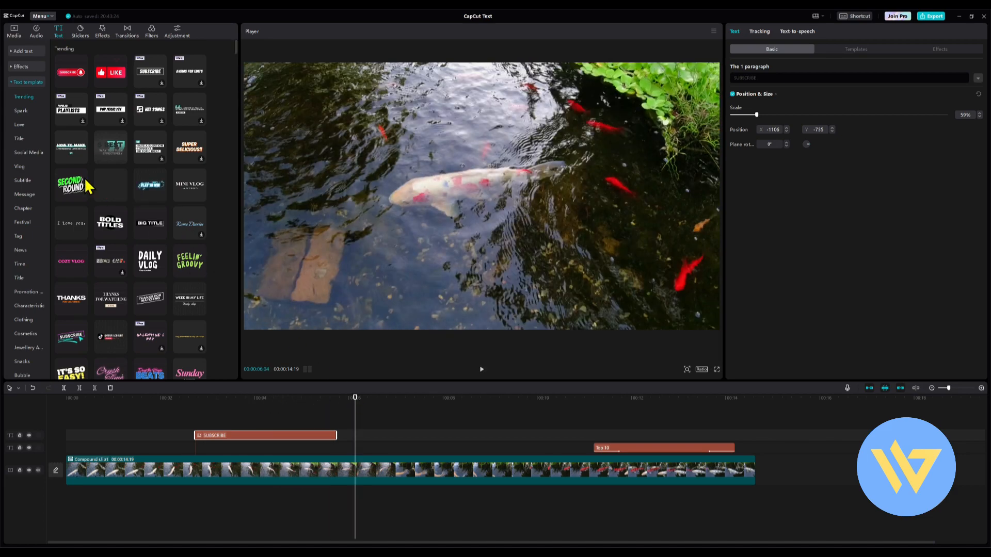
- Preview the fiery Subscribe and blue PLAY TO WIN templates, and add PLAY TO WIN on a new track just after the Subscribe clip
click(110, 186)
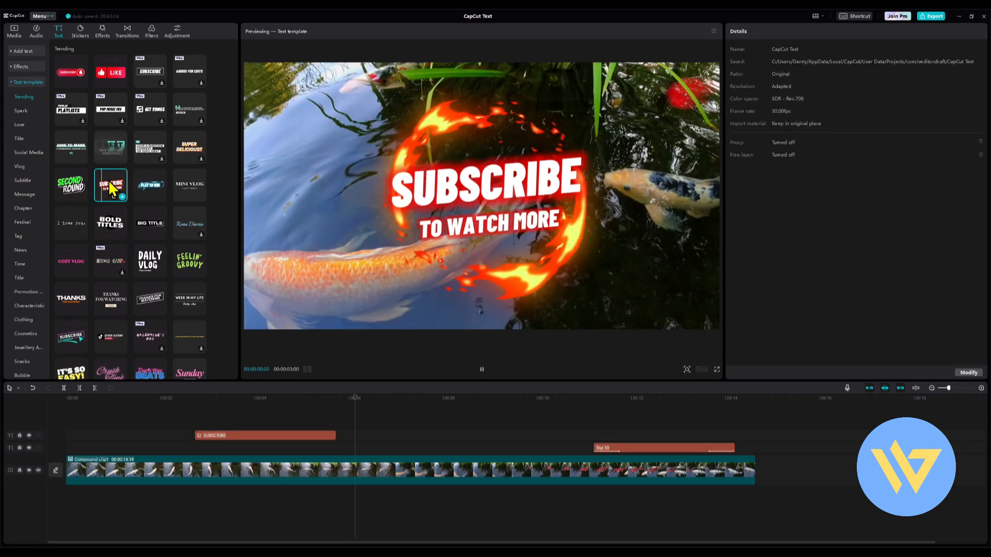
scroll(139, 308, down, 1)
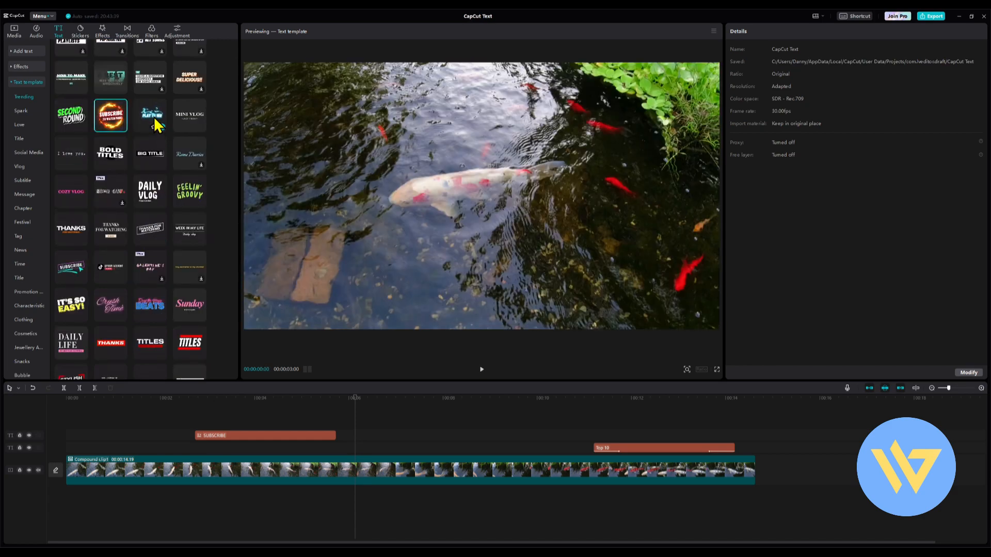
click(155, 120)
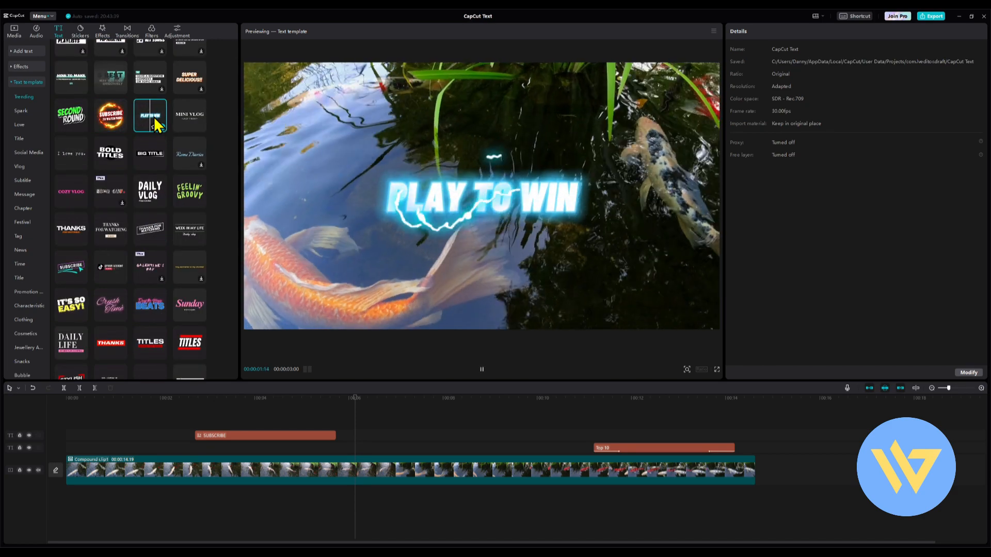
drag(155, 124, 346, 432)
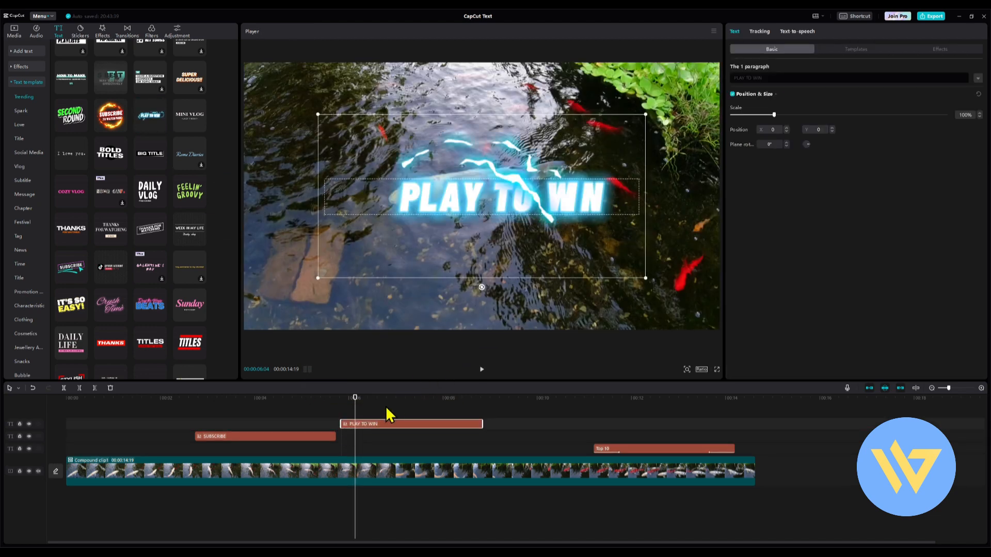
key(space)
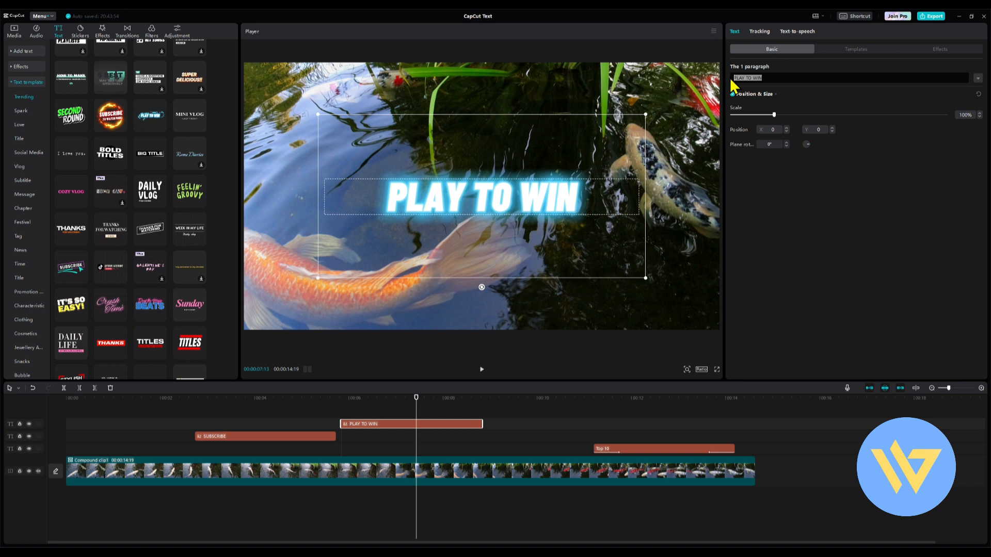
- Replace the PLAY TO WIN wording with "CapCut Text", scale it to 117%, and play it back from just before its start
text(CapCu)
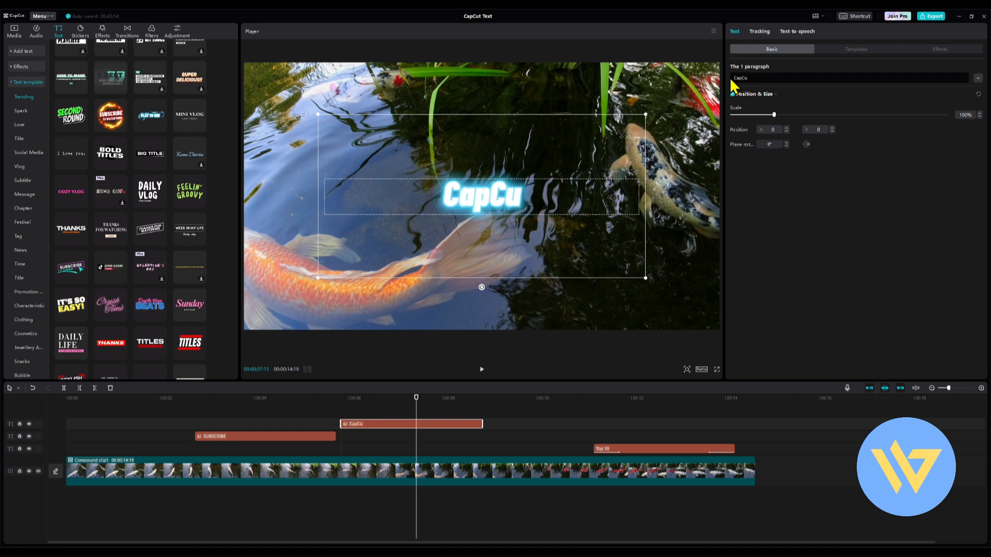
text(t Text)
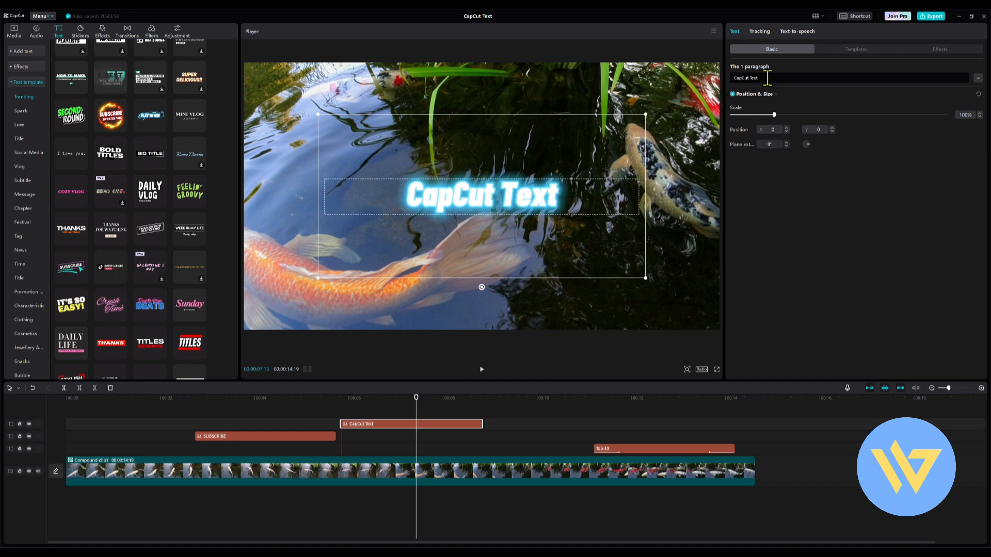
drag(774, 116, 781, 117)
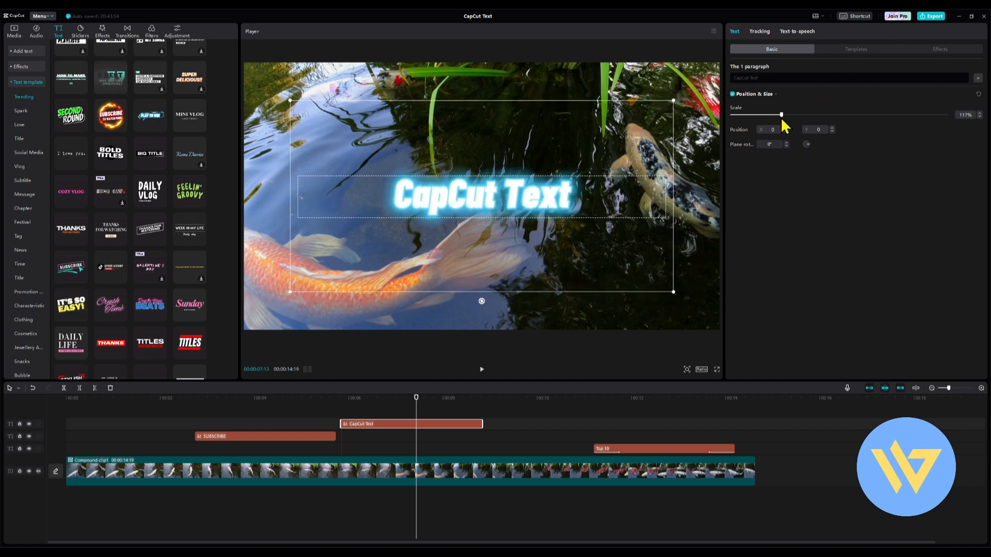
click(336, 402)
key(space)
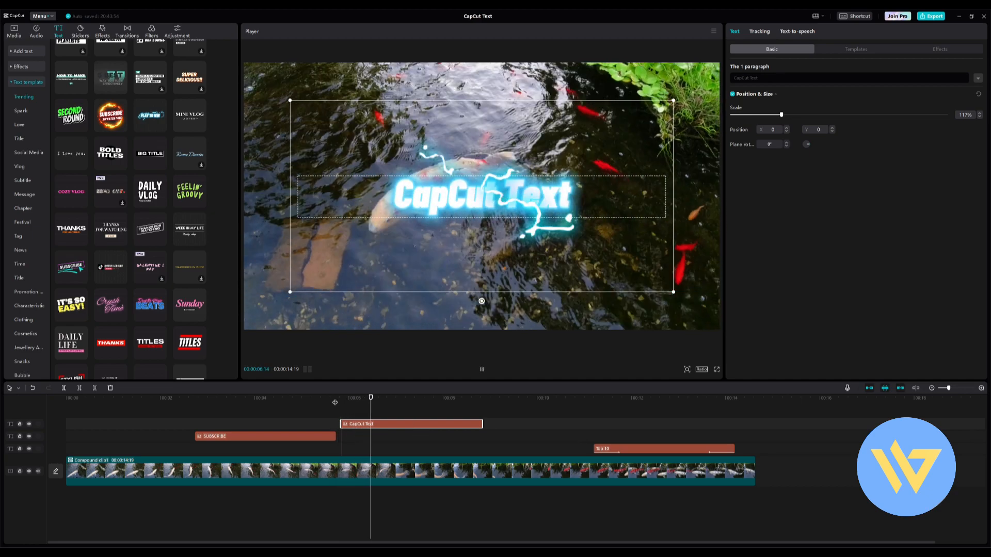
click(339, 407)
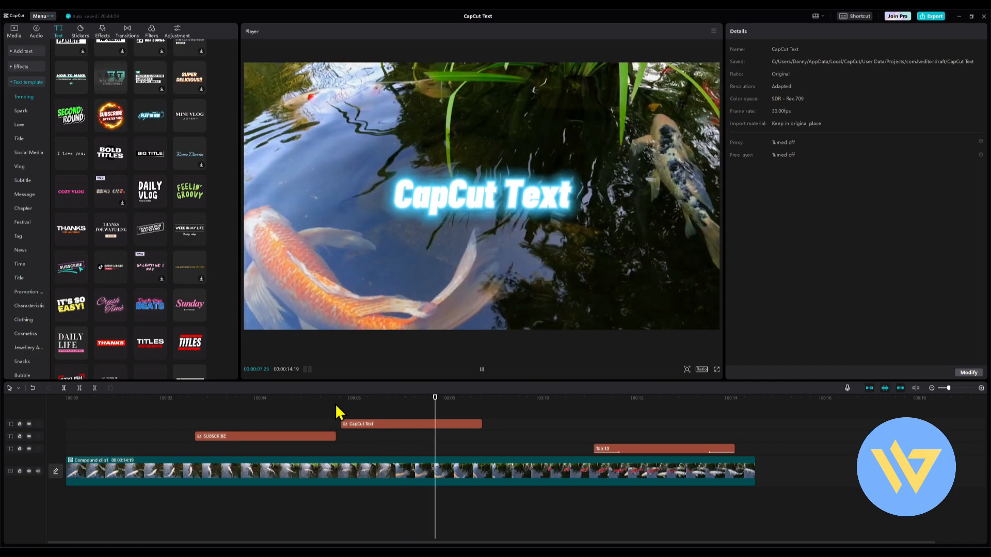
key(space)
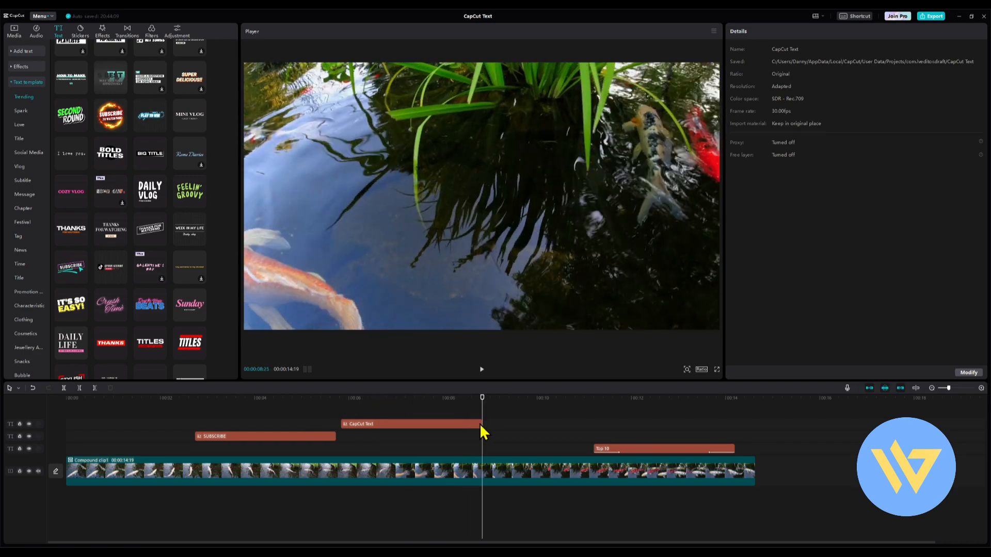
- Trim the CapCut Text clip's end to about 00:00:07:13, and add the IT'S SO EASY! template after it, shortened to about half its length
drag(479, 425, 415, 424)
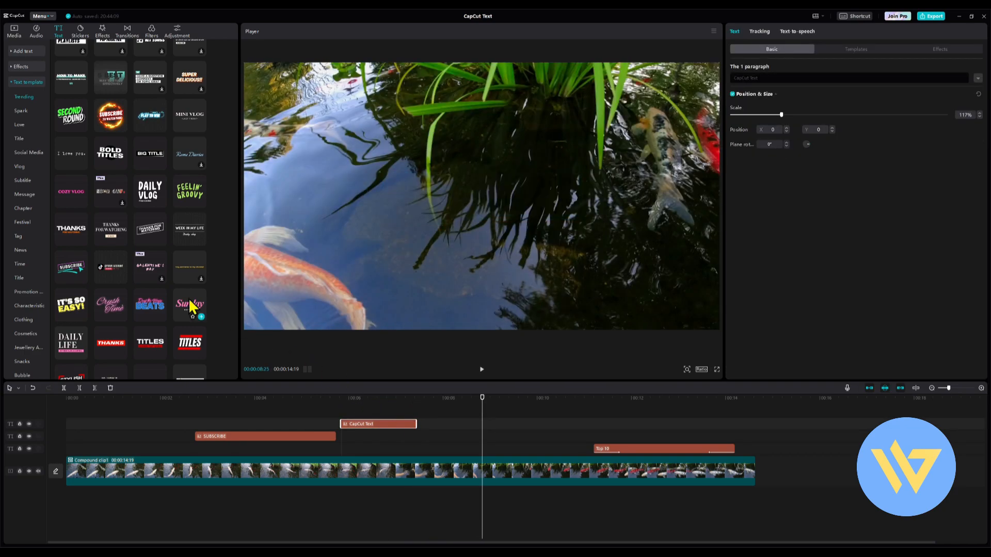
drag(77, 310, 427, 401)
key(space)
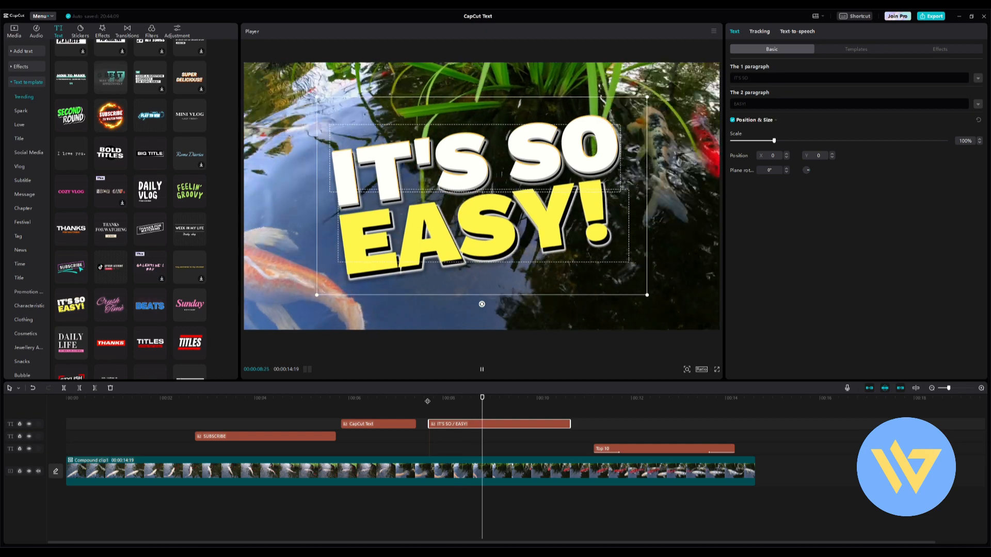
key(space)
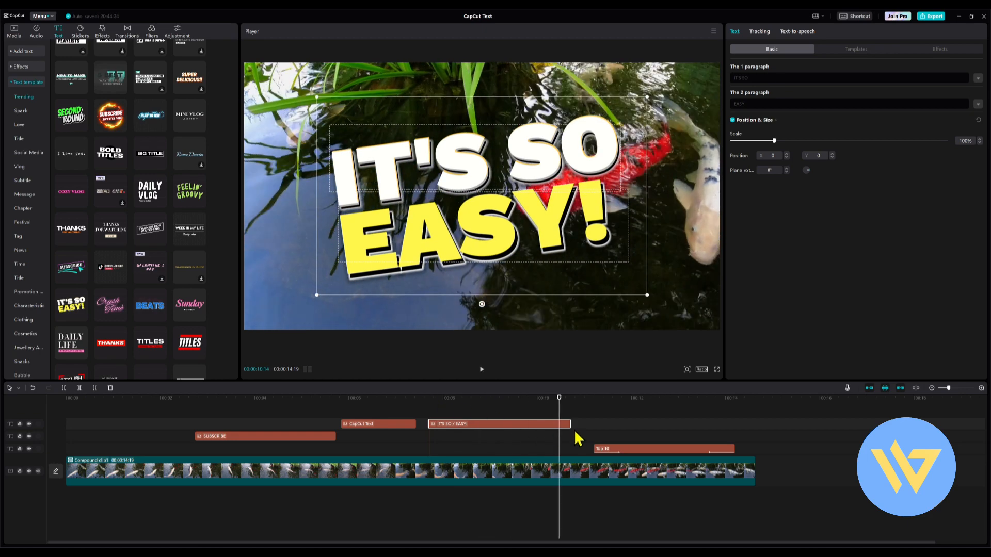
drag(530, 424, 496, 424)
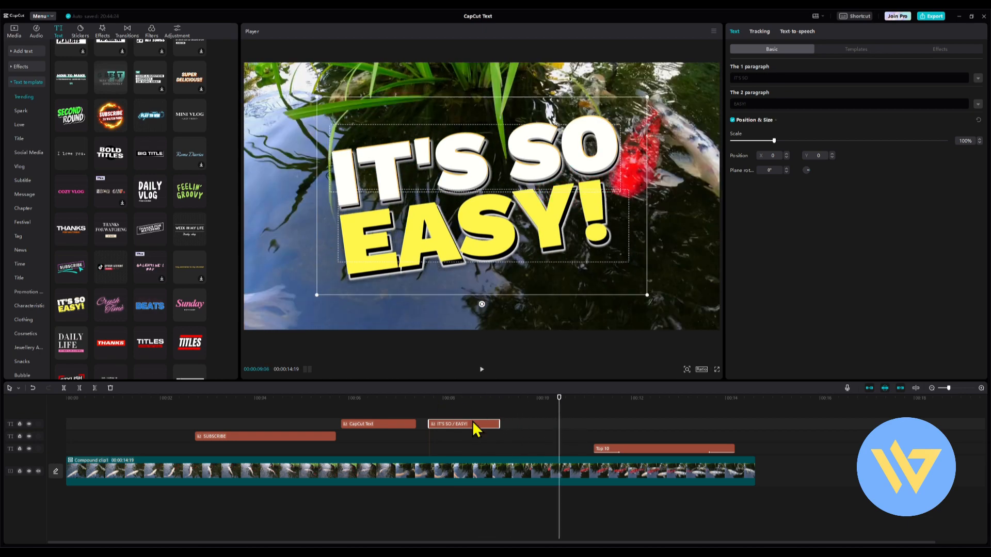
- Add the STYLISH TITLES template just after the IT'S SO EASY! clip and trim its end to just before the Top 10 title
scroll(93, 348, down, 1)
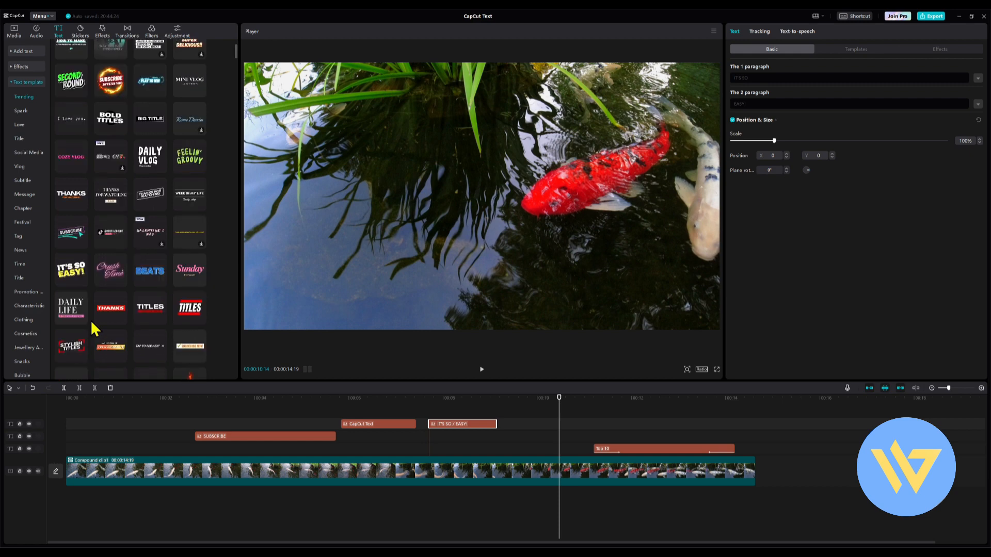
drag(81, 345, 523, 434)
drag(633, 424, 585, 424)
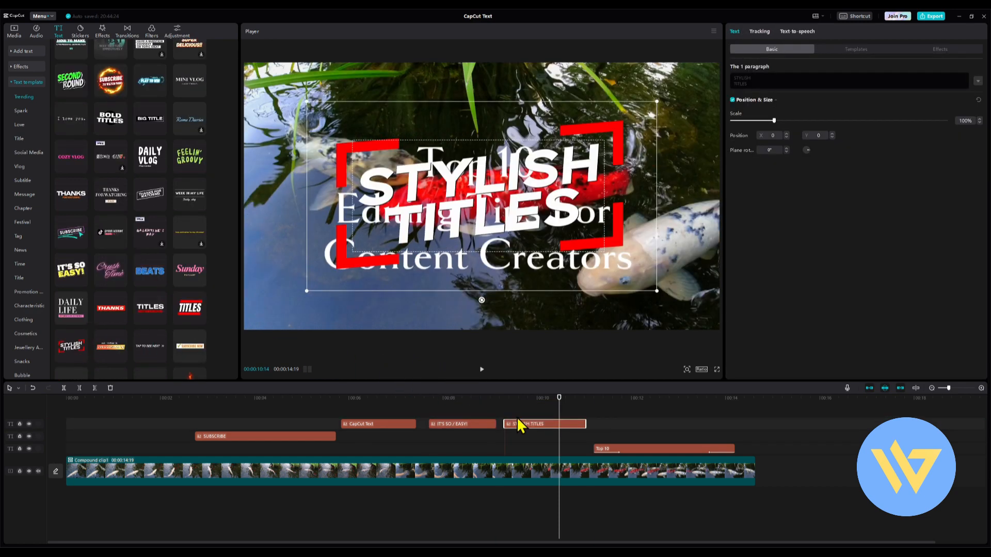
- Play back the STYLISH TITLES clip into the Top 10 title, and play the timeline from just before the Subscribe graphic
click(500, 398)
key(space)
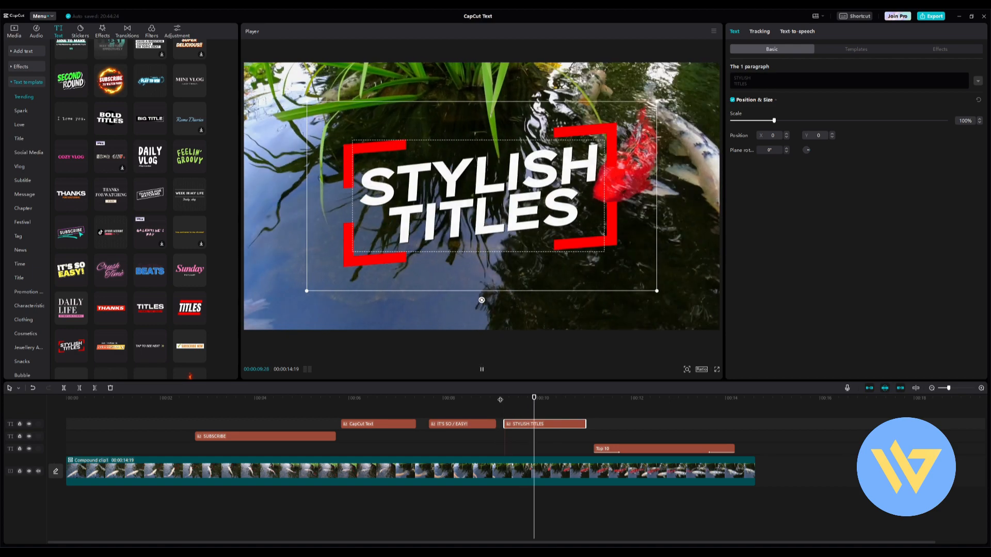
click(500, 397)
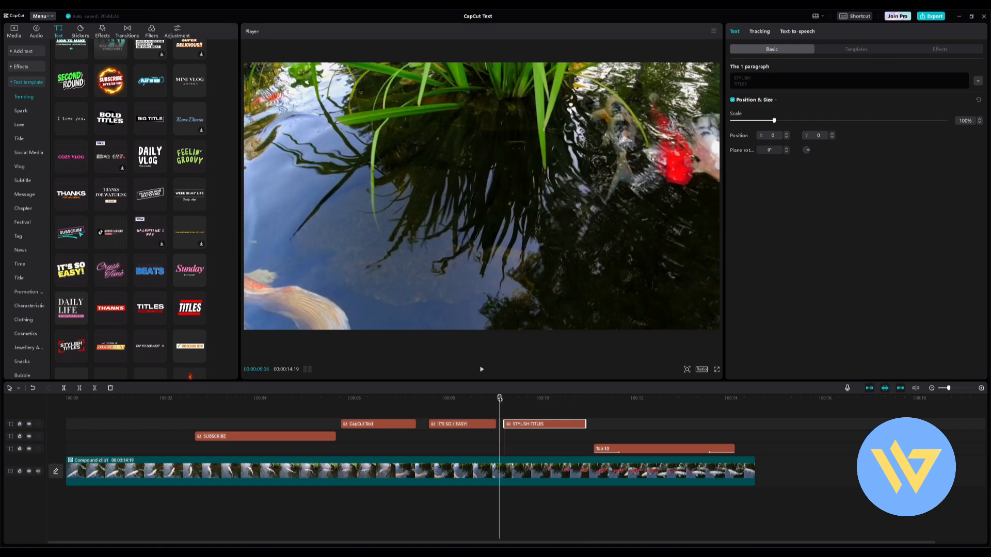
drag(500, 398, 512, 398)
click(500, 438)
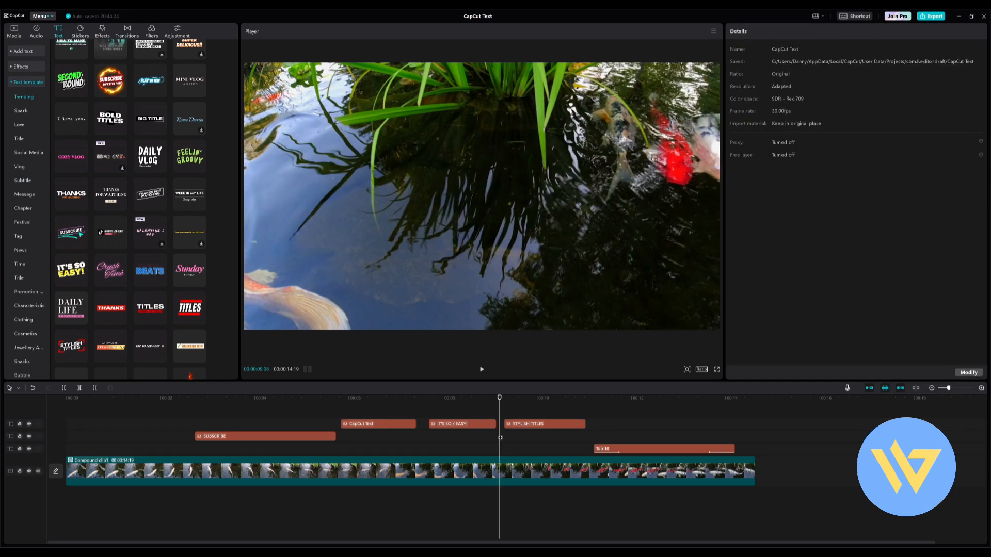
key(space)
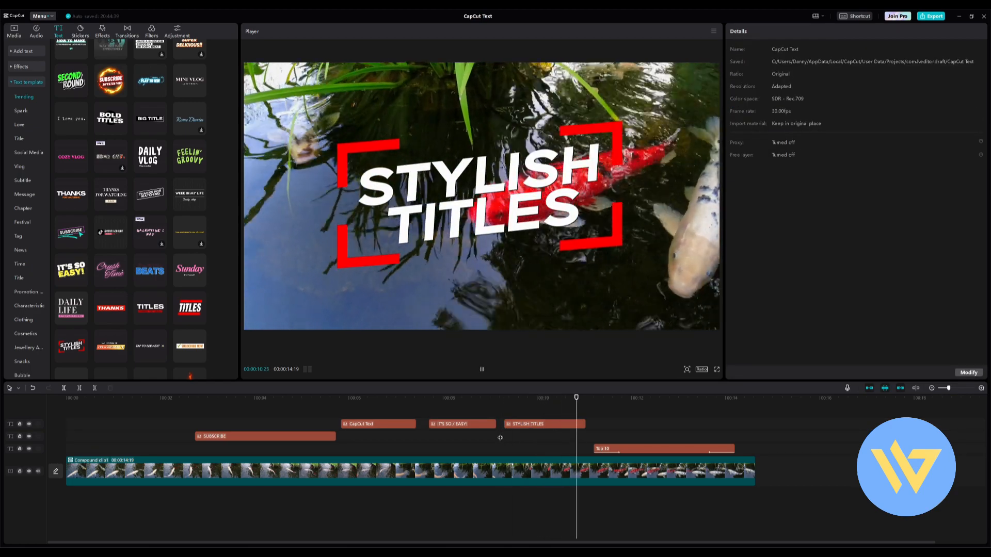
click(498, 402)
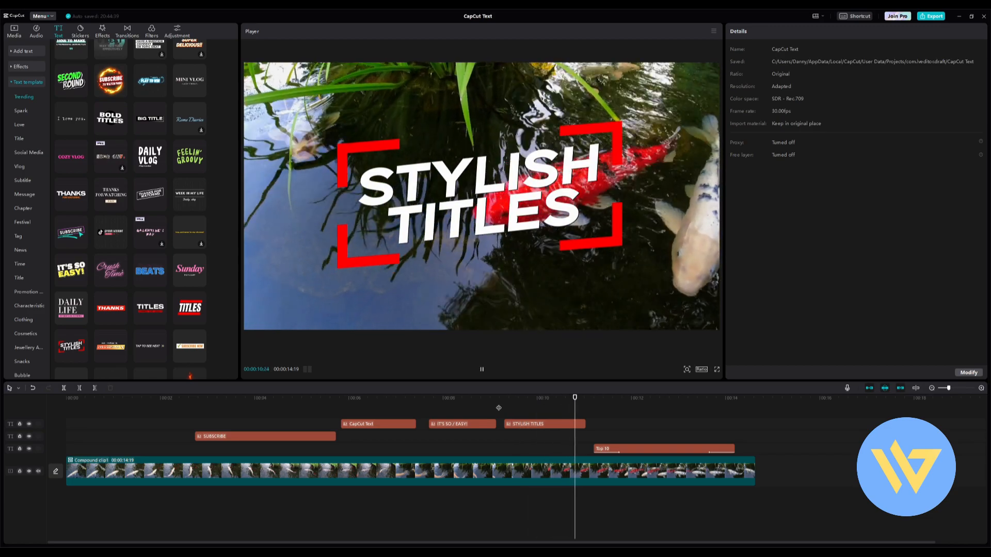
key(space)
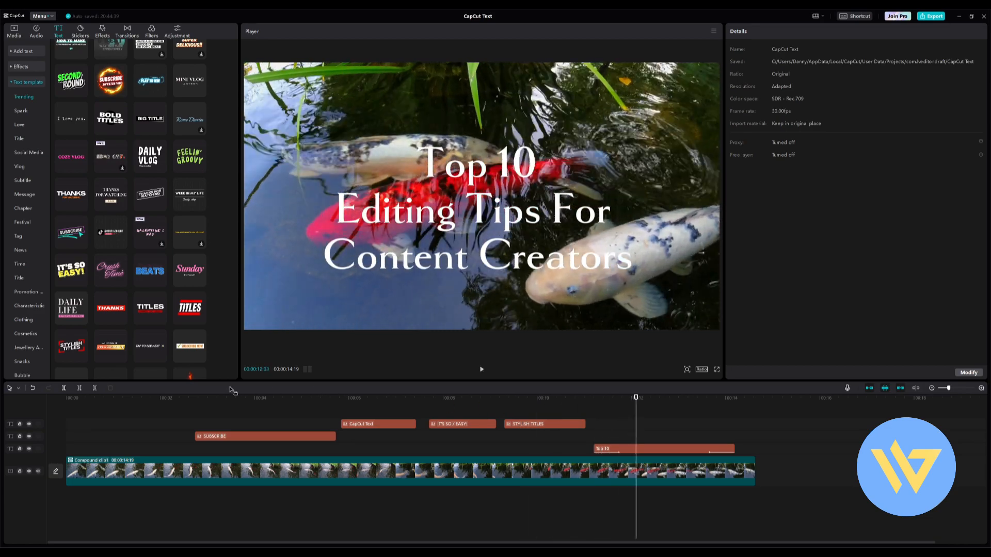
click(185, 398)
key(space)
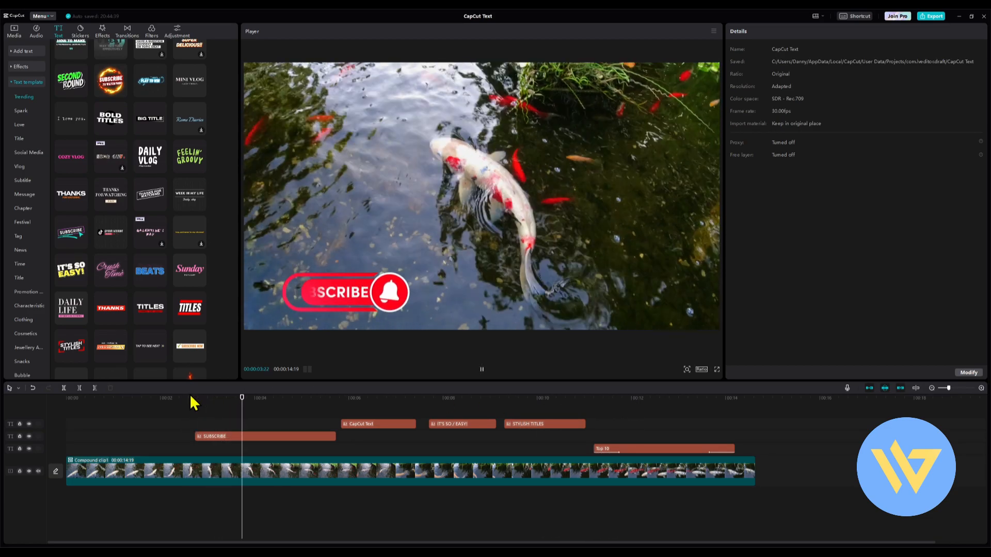